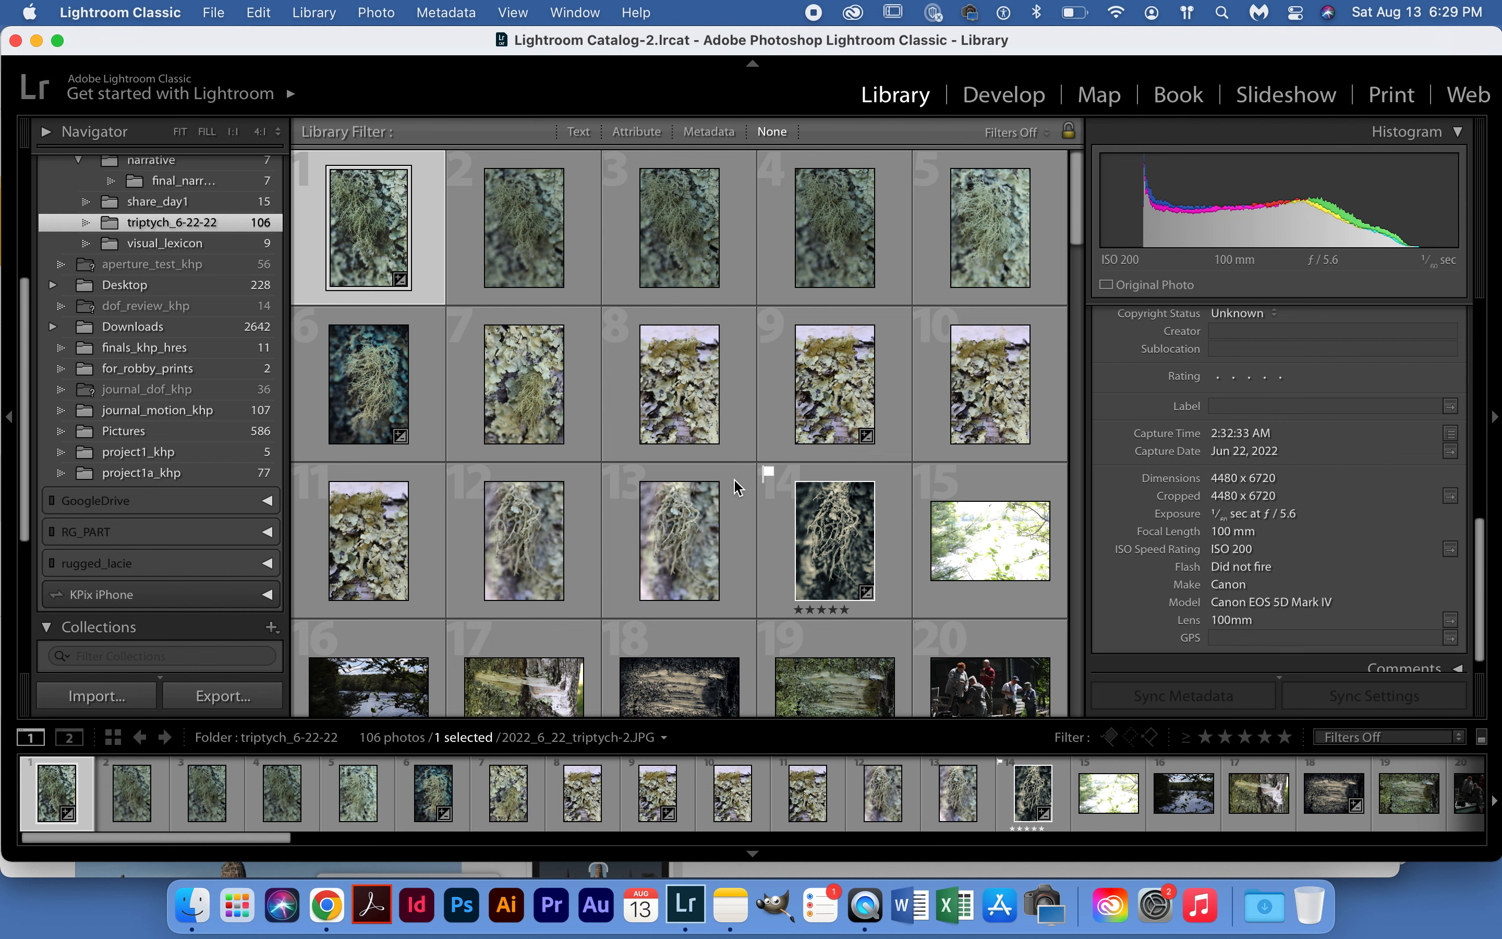
# - Look over the Develop, Library, Map, Book, Slideshow, Print and Web modules for the triptych_6-22-22 folder
pyautogui.click(1009, 98)
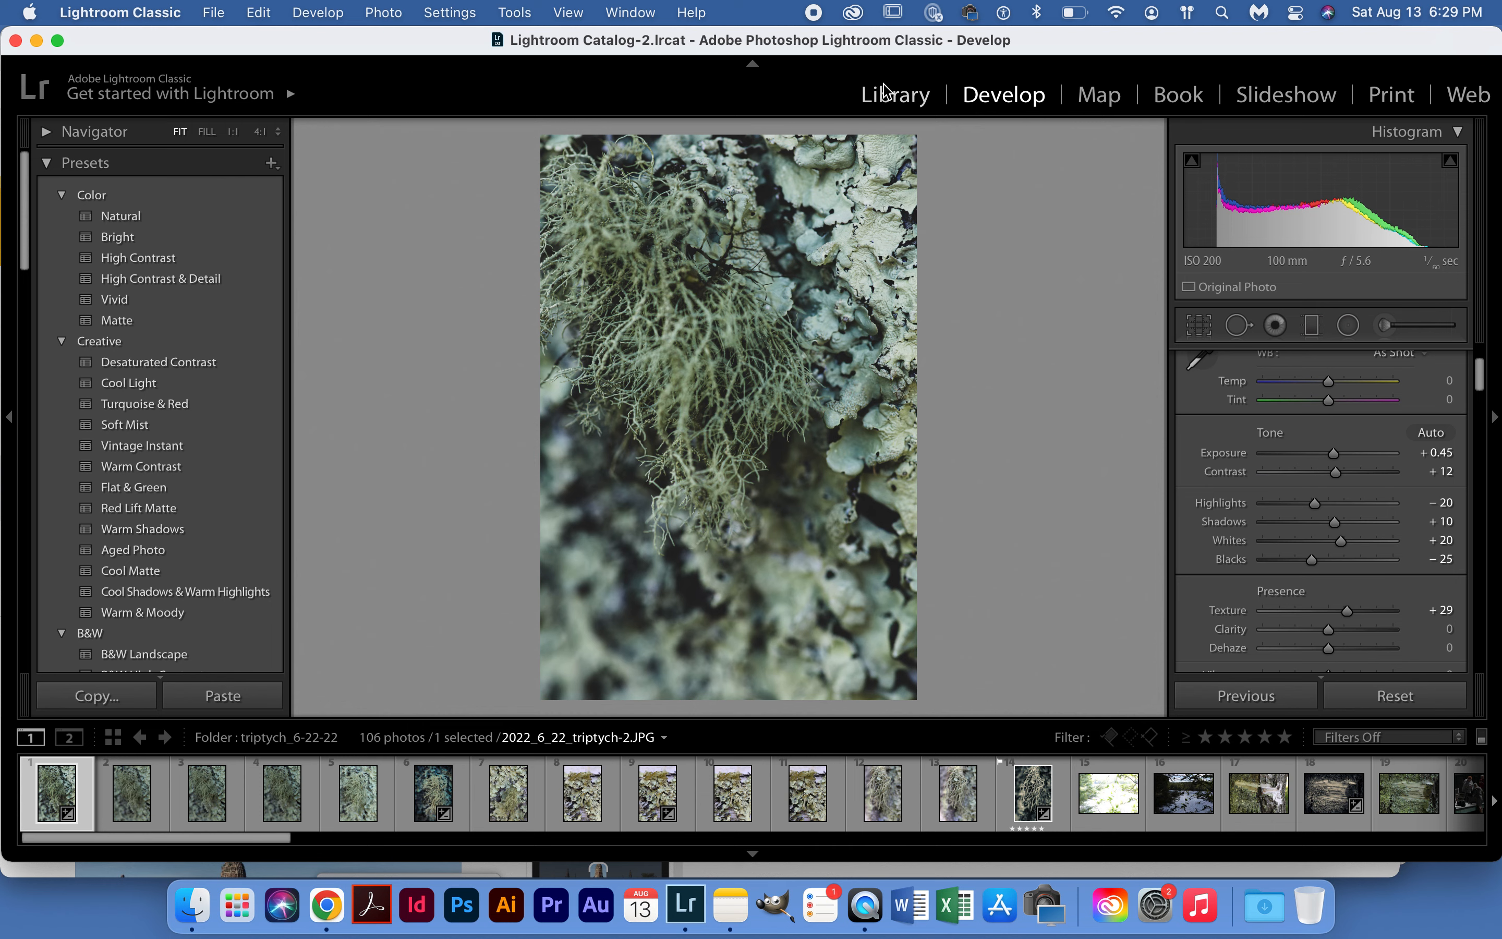
pyautogui.click(888, 99)
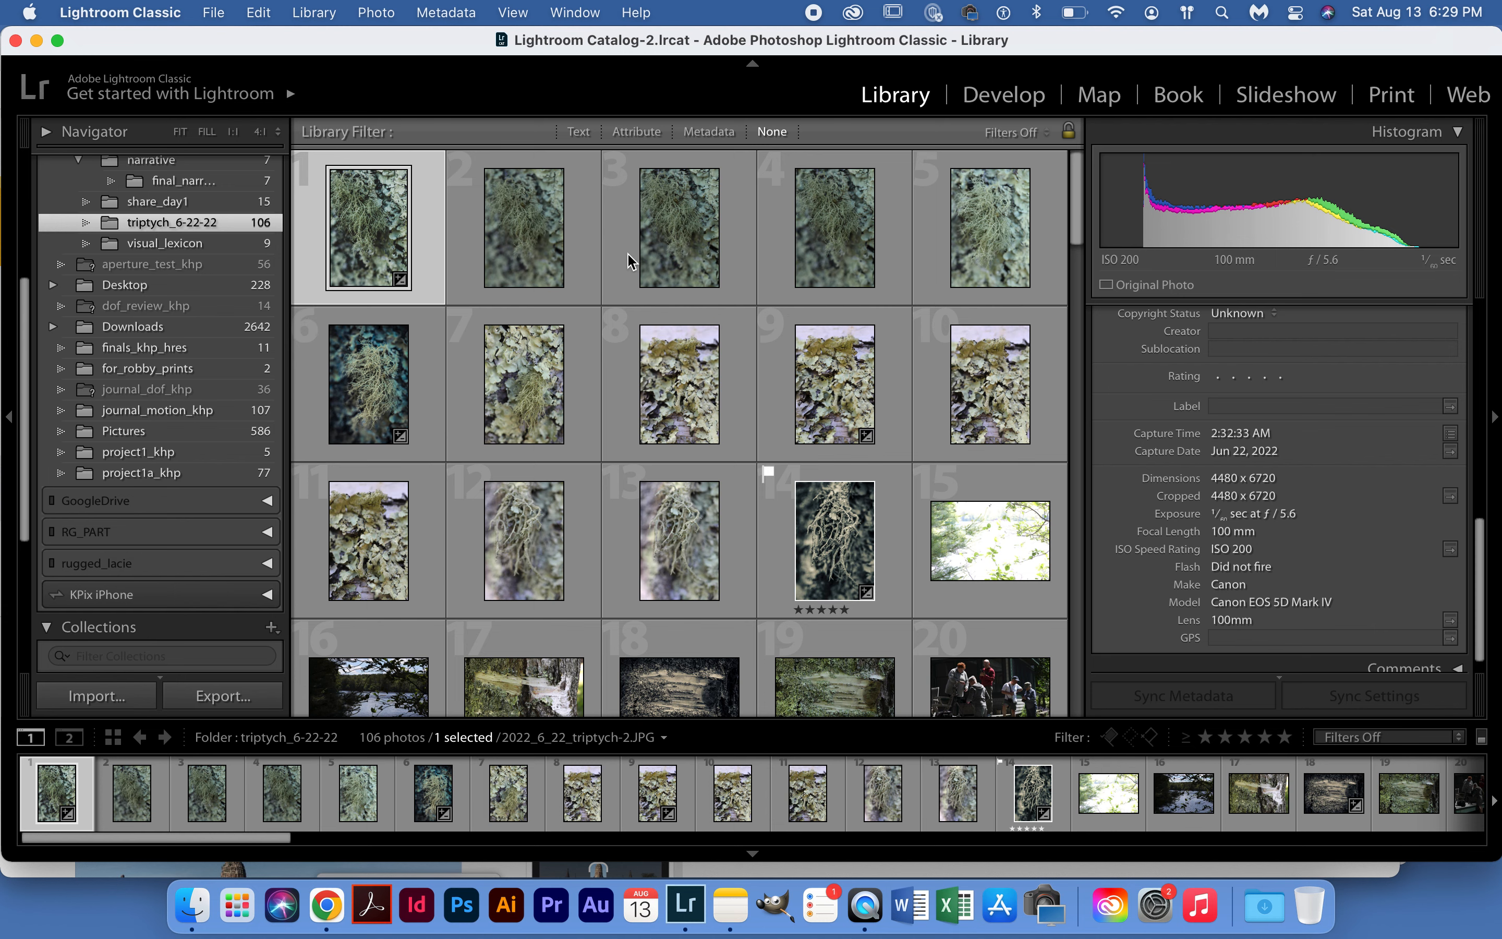
pyautogui.click(1005, 95)
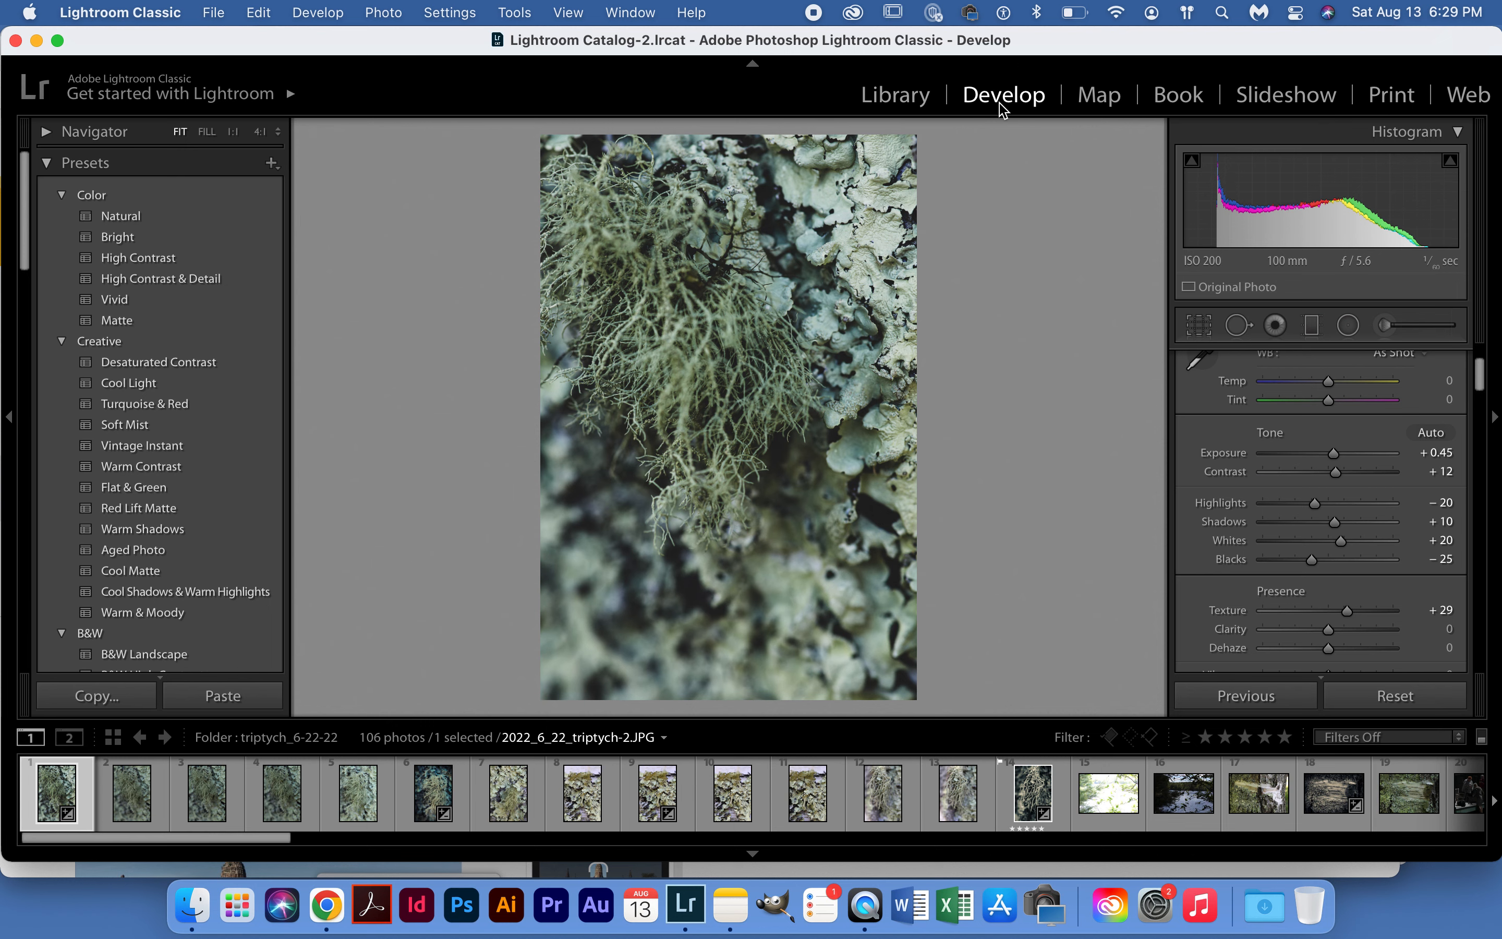
pyautogui.click(1117, 107)
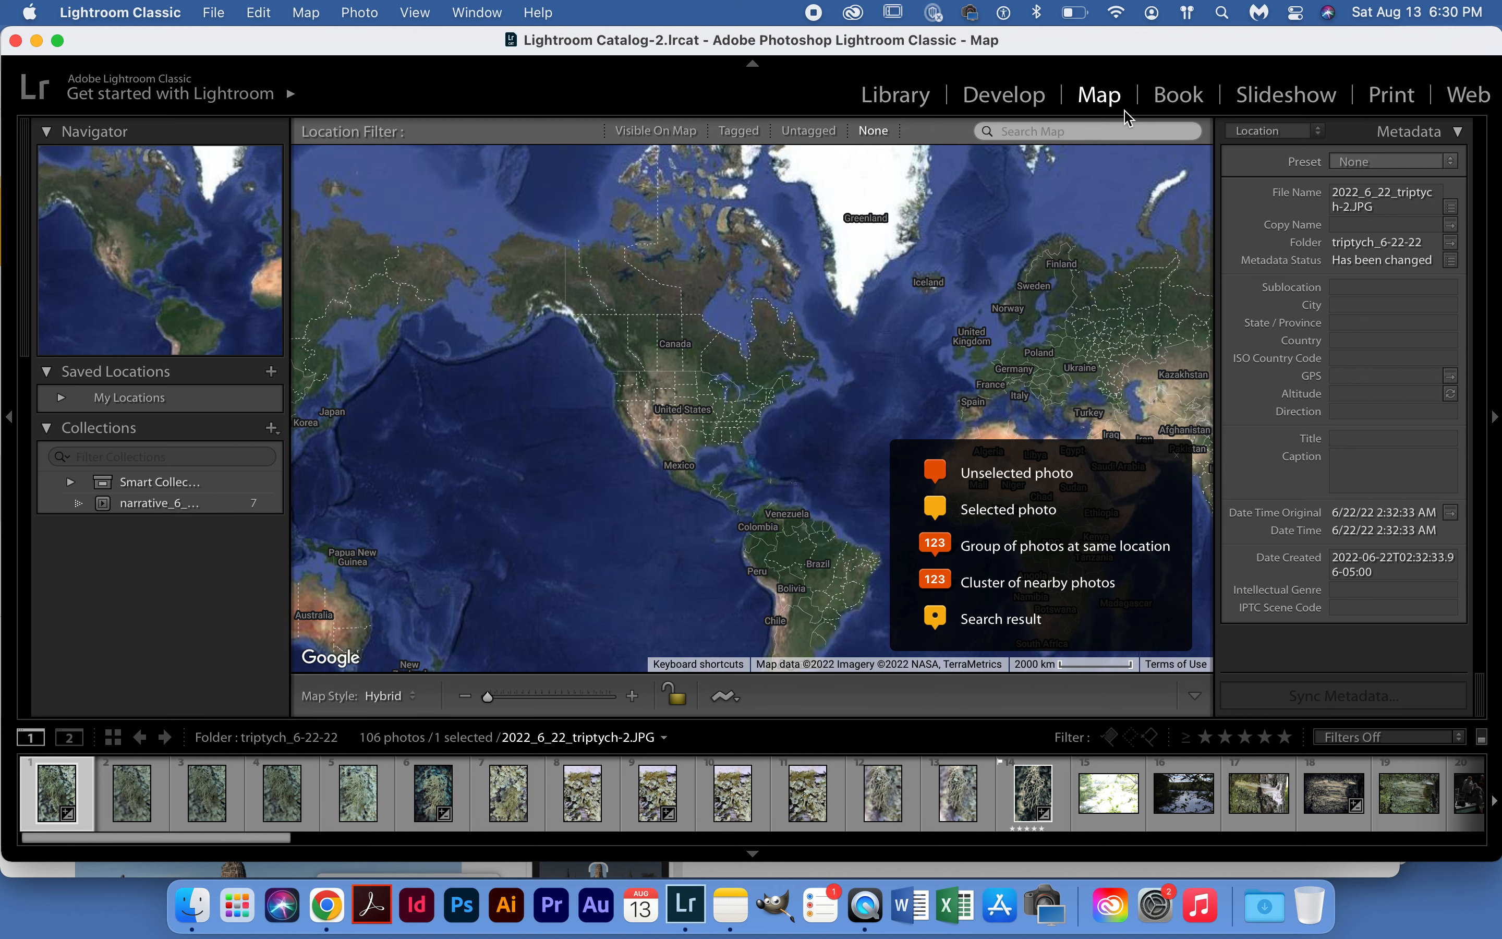
pyautogui.click(1182, 99)
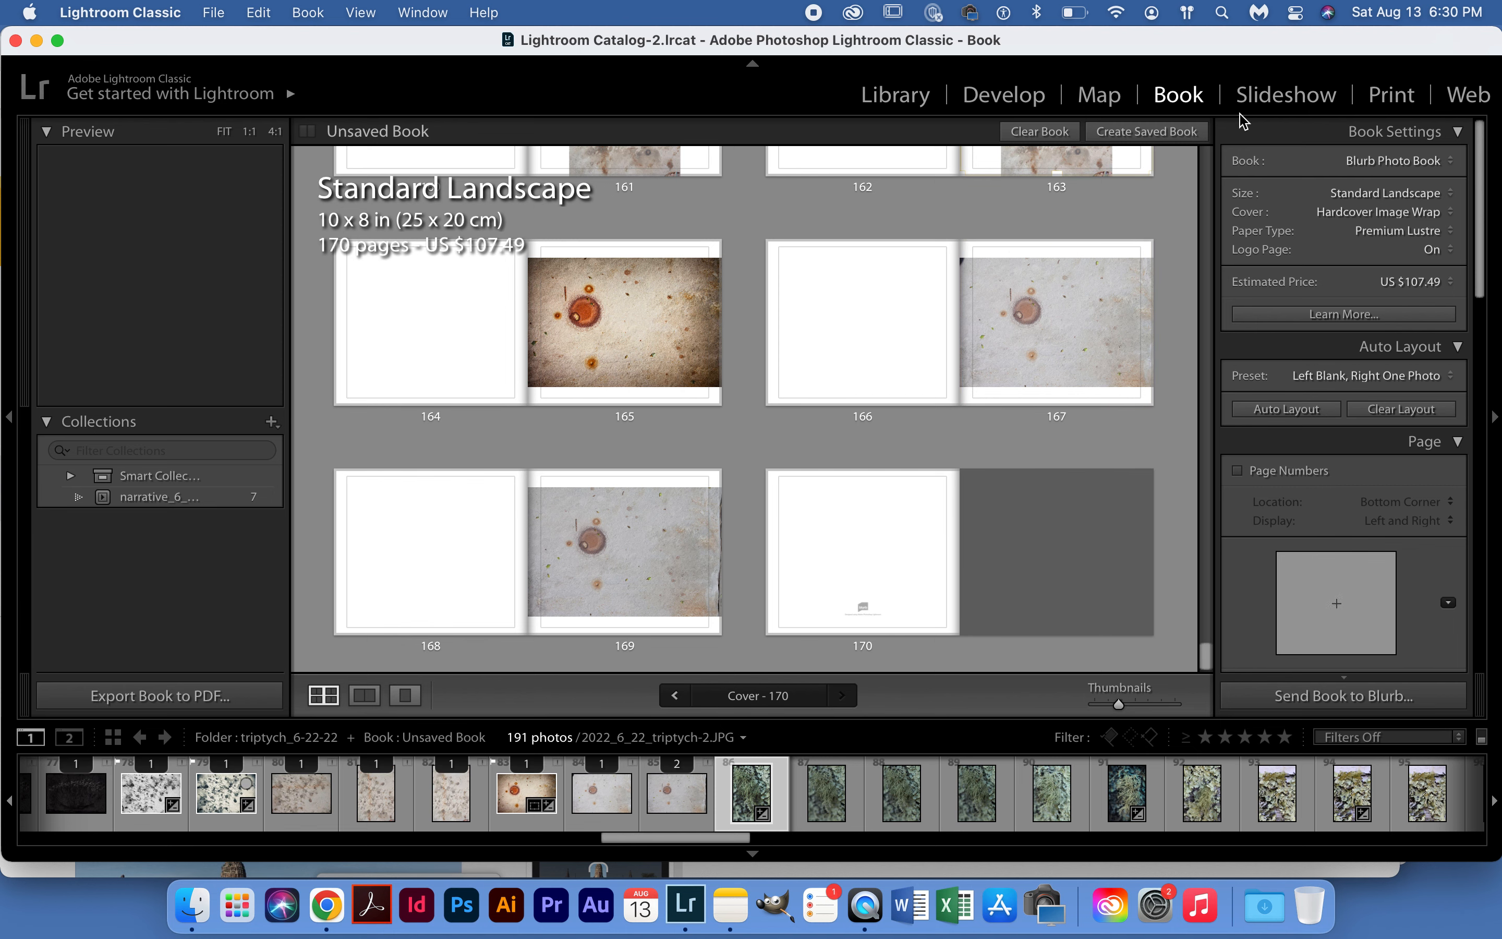
pyautogui.click(1279, 99)
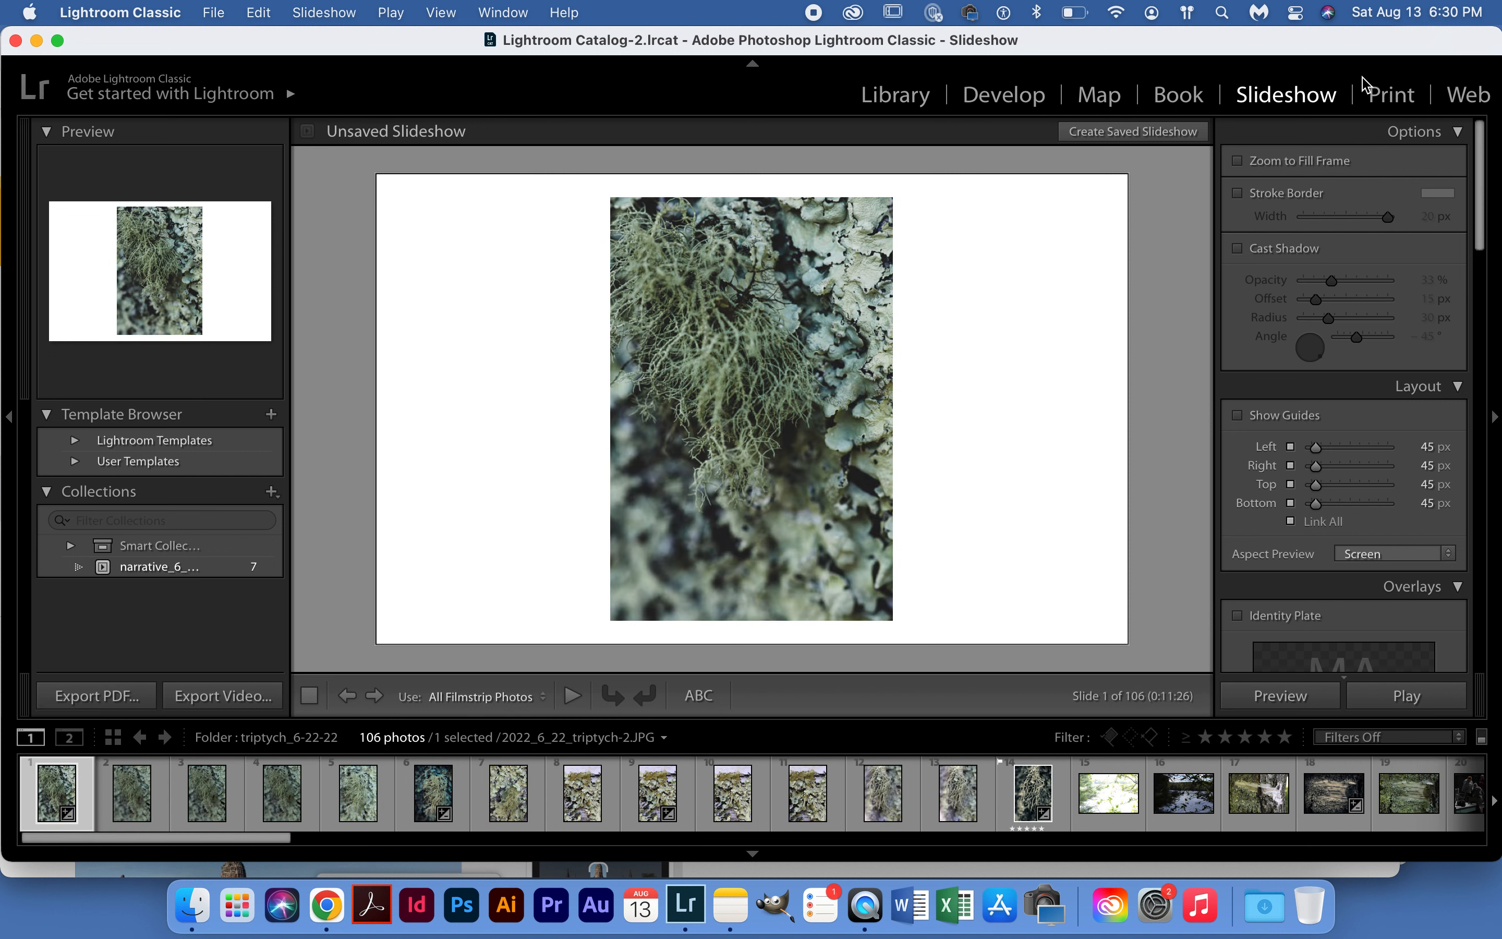
pyautogui.click(1375, 96)
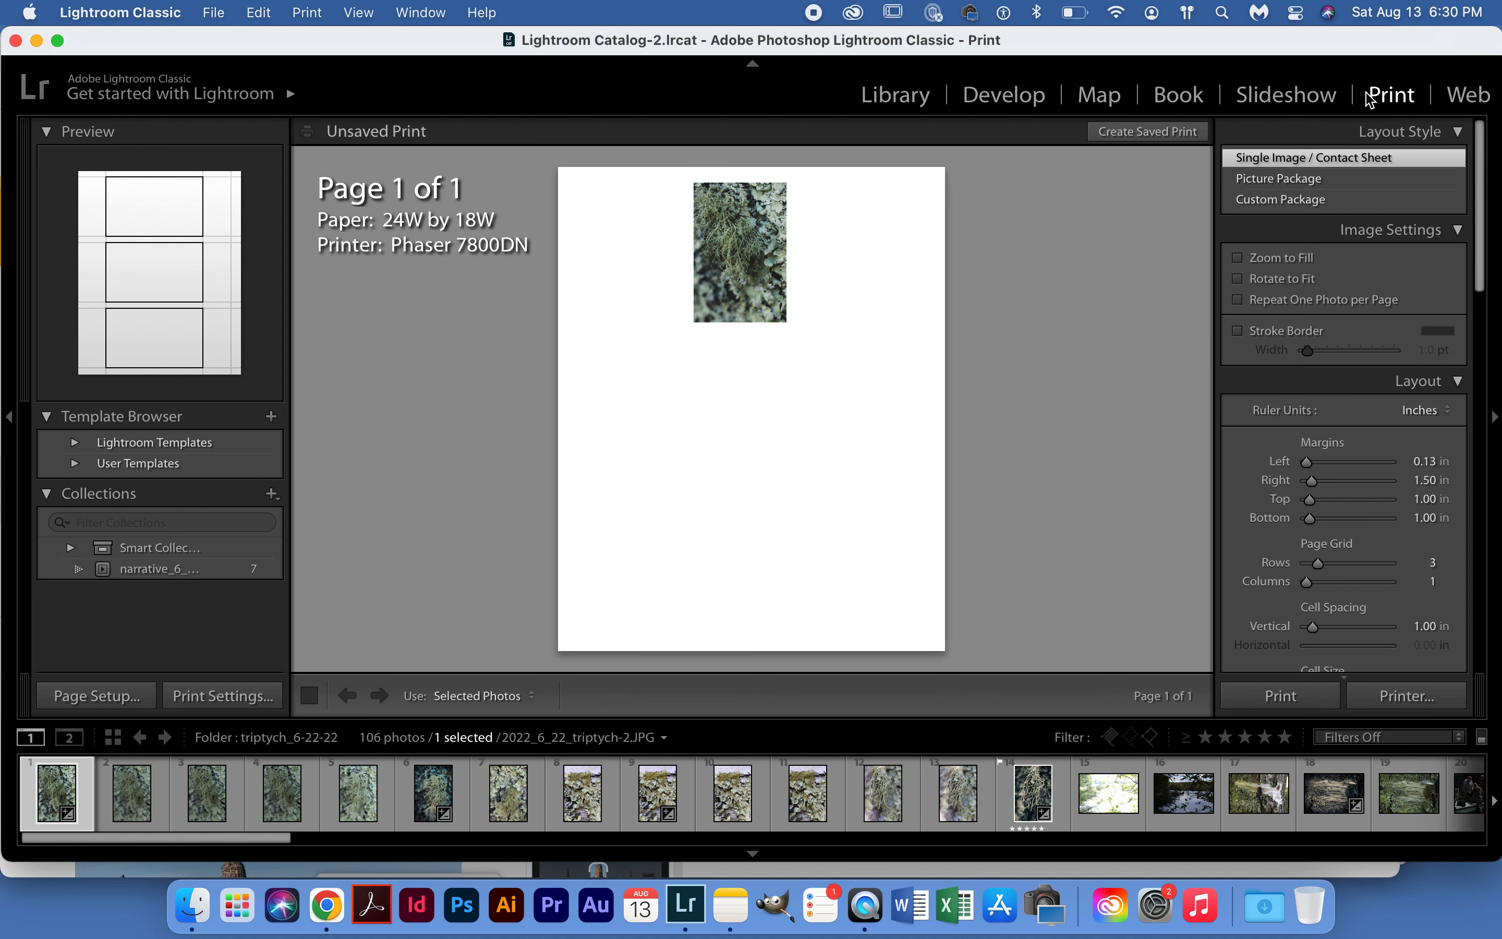
pyautogui.click(1484, 91)
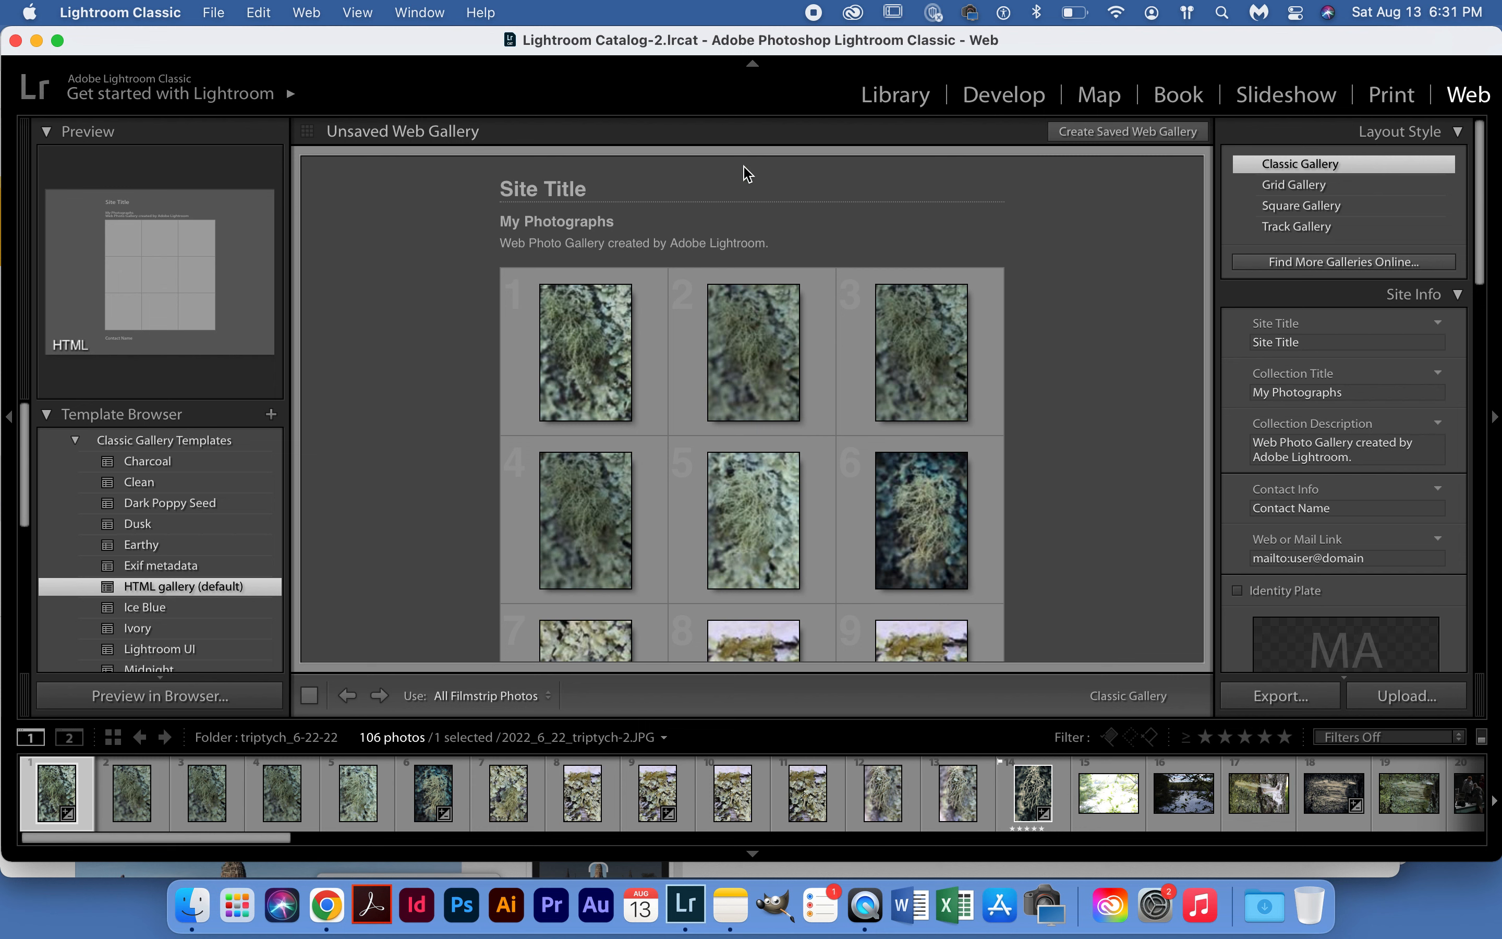
# - Go through all the modules once more from Library to Web, and return to the Library grid
pyautogui.click(987, 108)
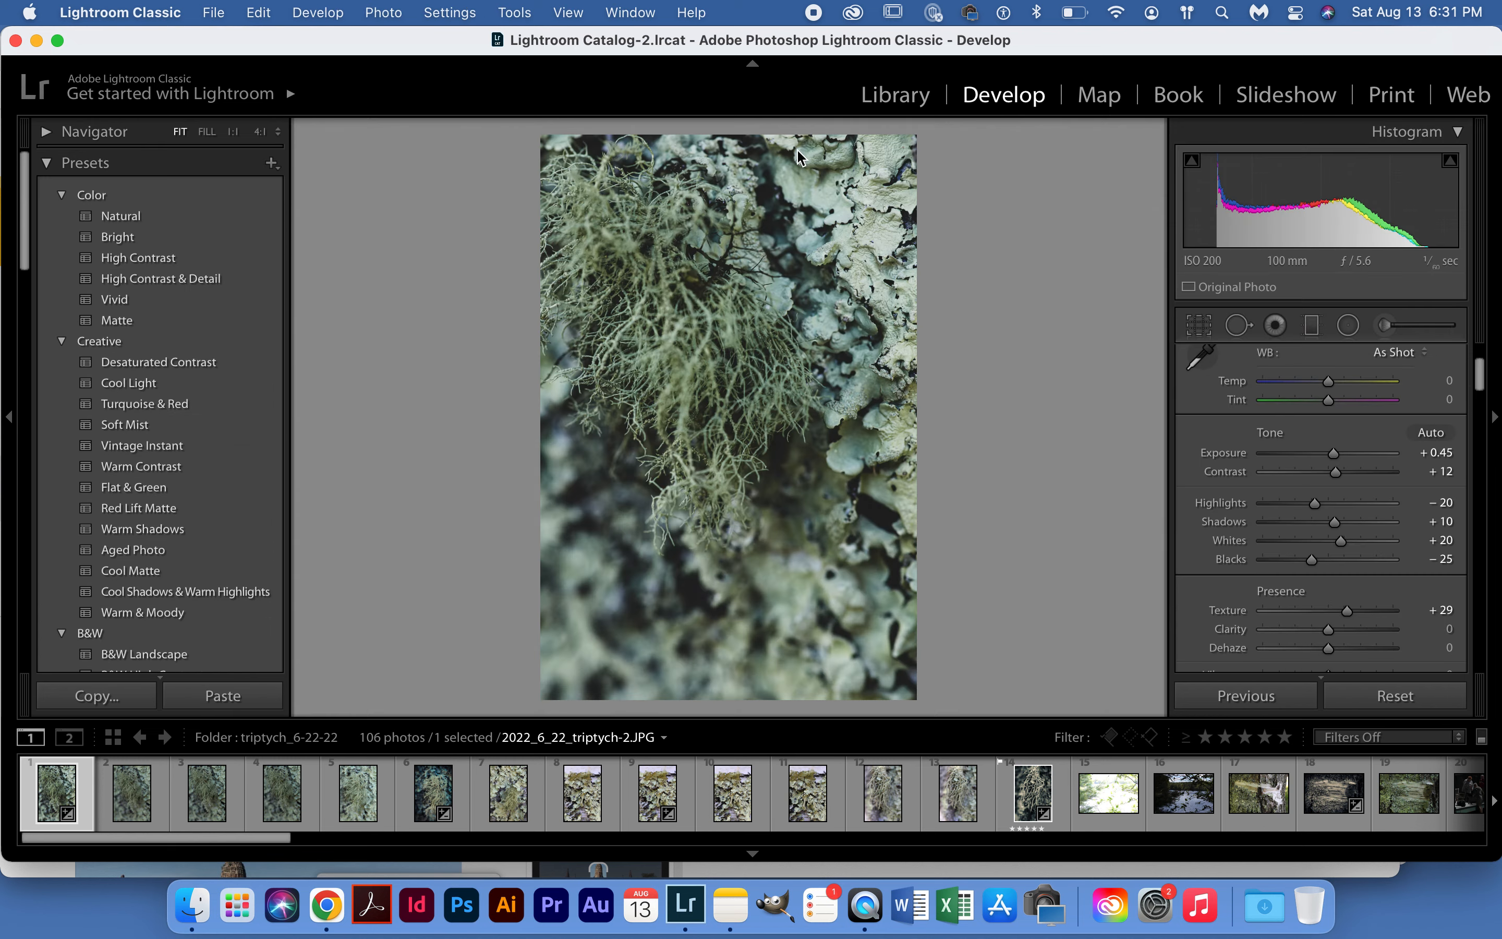
pyautogui.click(895, 111)
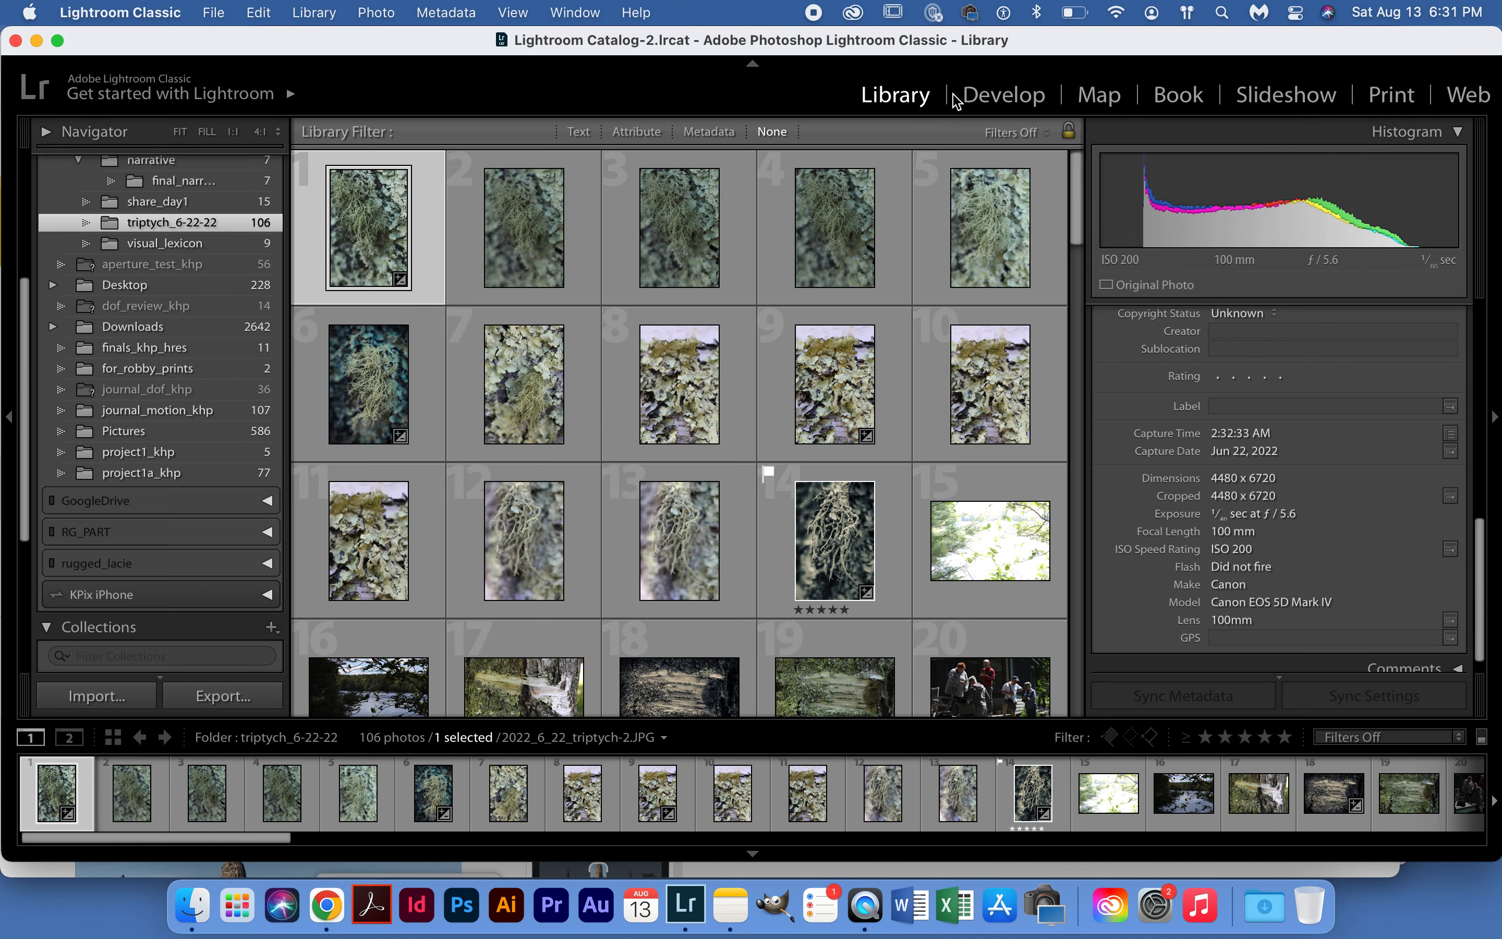
pyautogui.click(993, 96)
pyautogui.click(1114, 97)
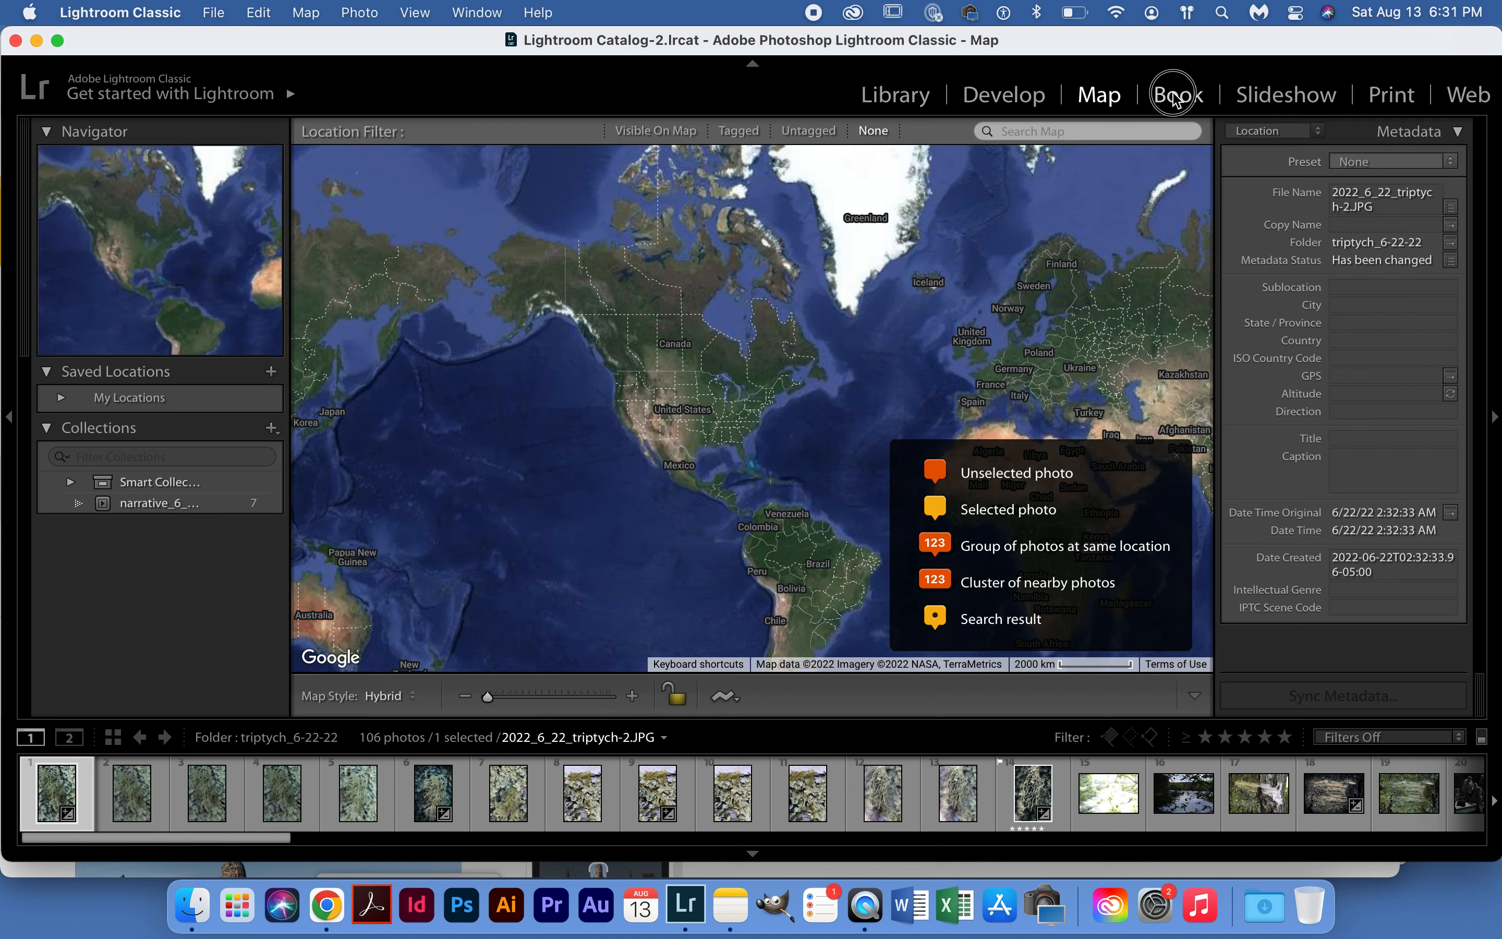
pyautogui.click(1175, 95)
pyautogui.click(1307, 93)
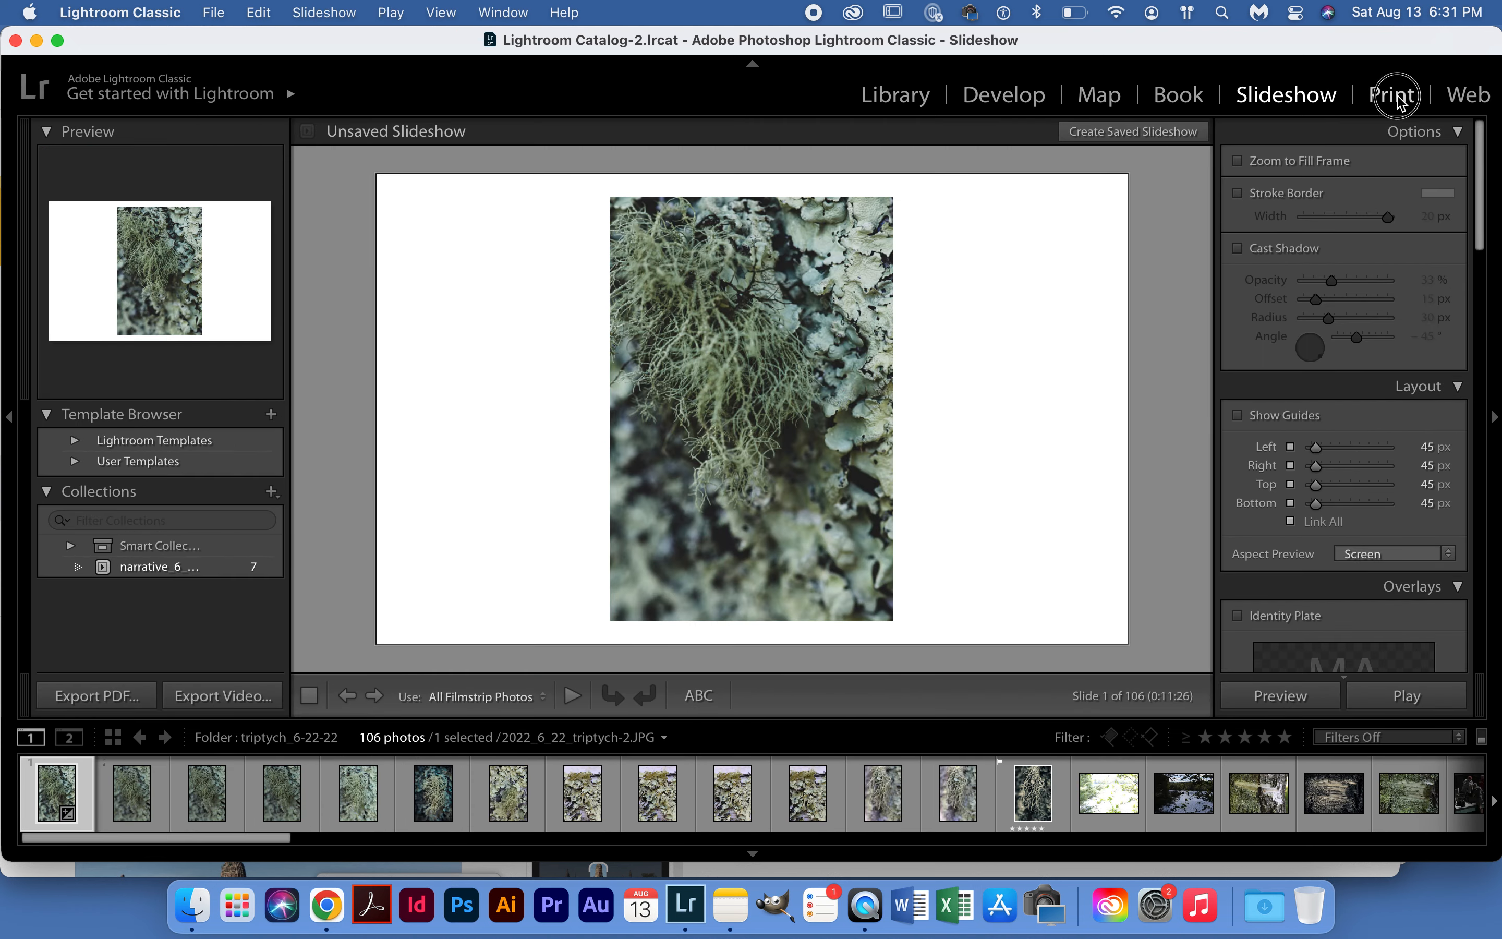
pyautogui.click(1388, 94)
pyautogui.click(1485, 92)
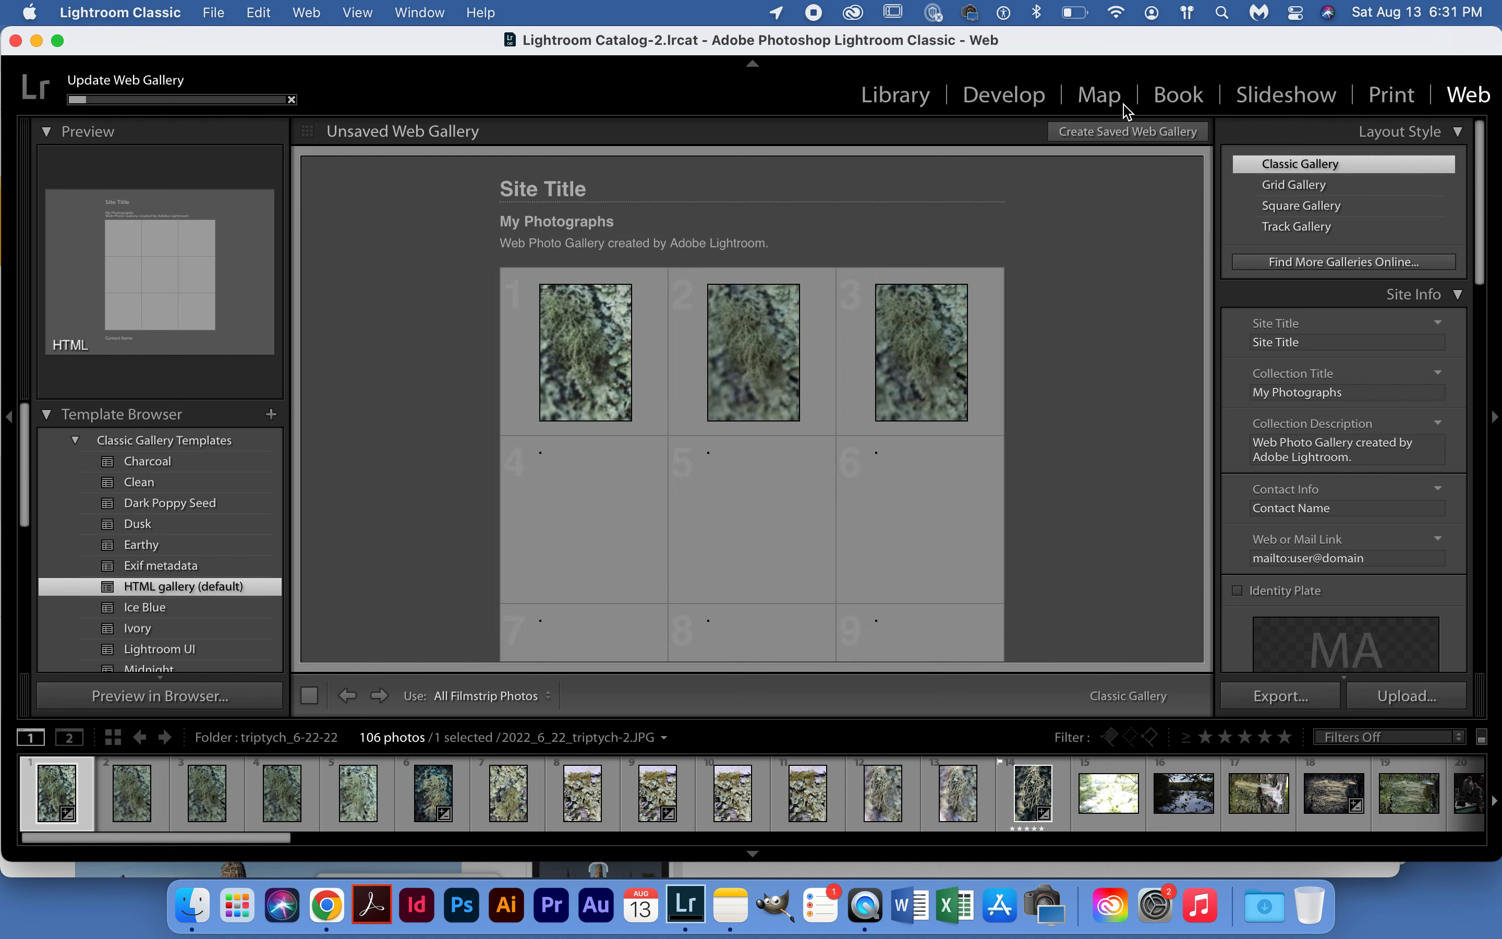
pyautogui.click(1094, 102)
pyautogui.click(1021, 96)
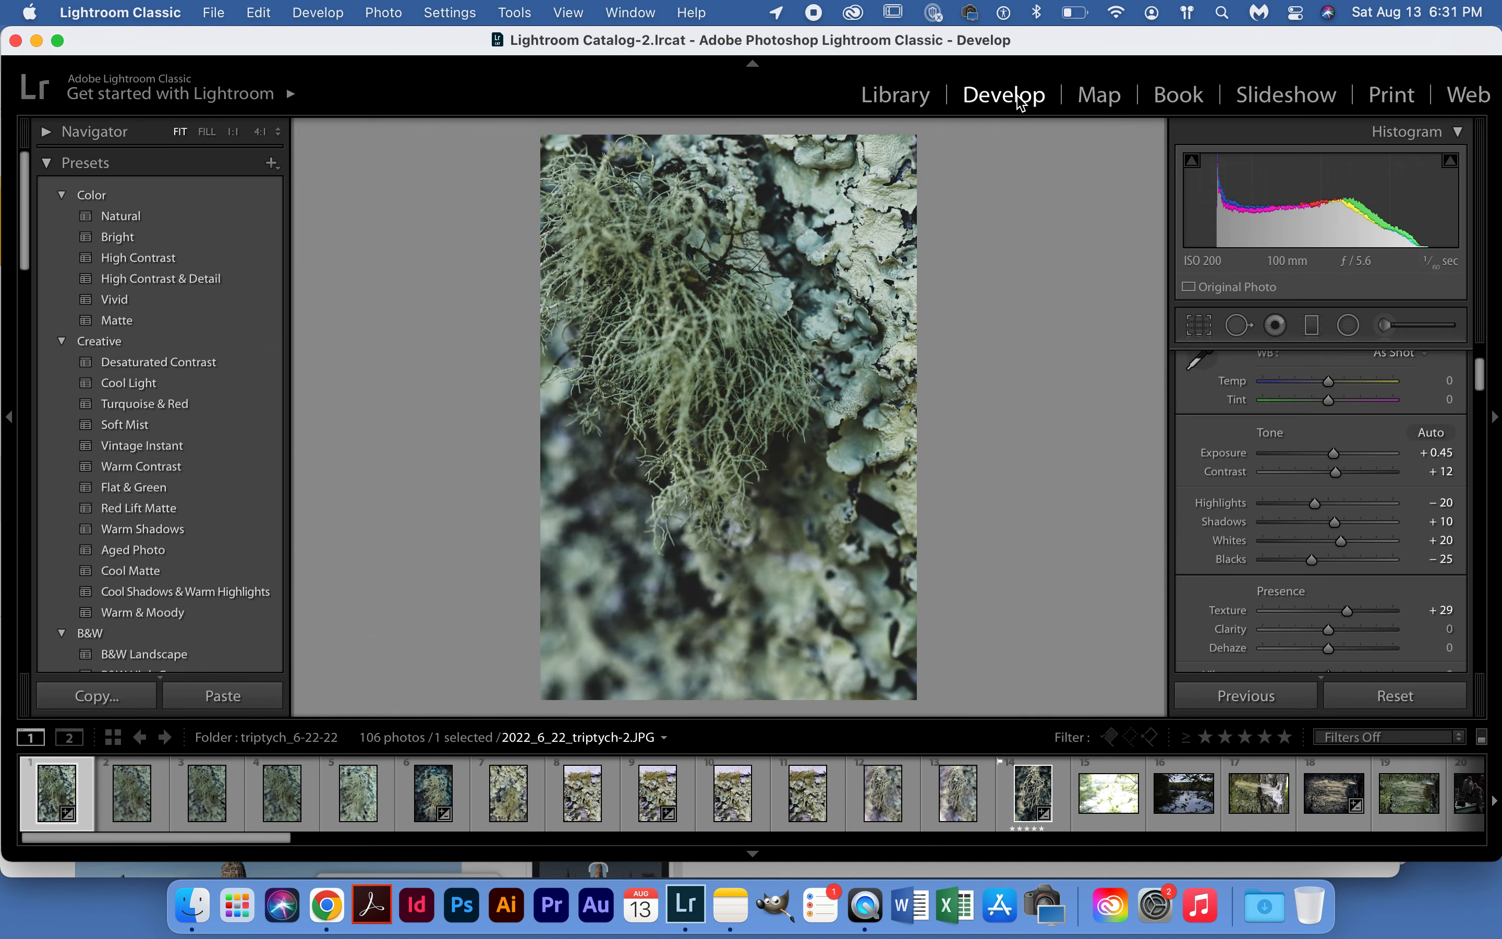
pyautogui.click(888, 99)
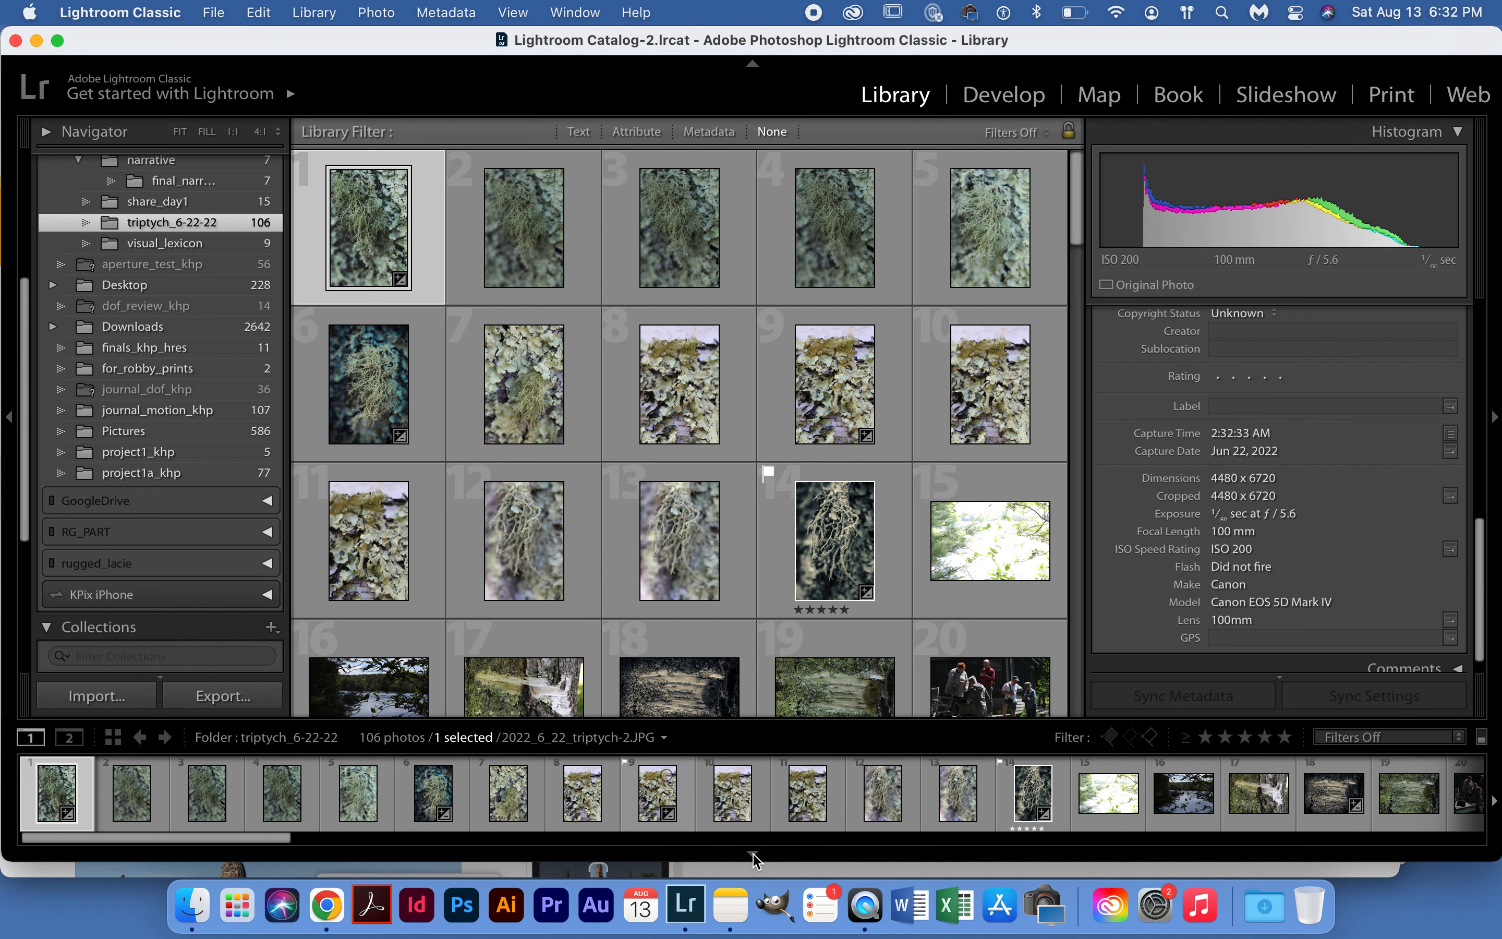
# - Hide the module picker and the filmstrip to enlarge the photo grid, and show both again
pyautogui.click(754, 64)
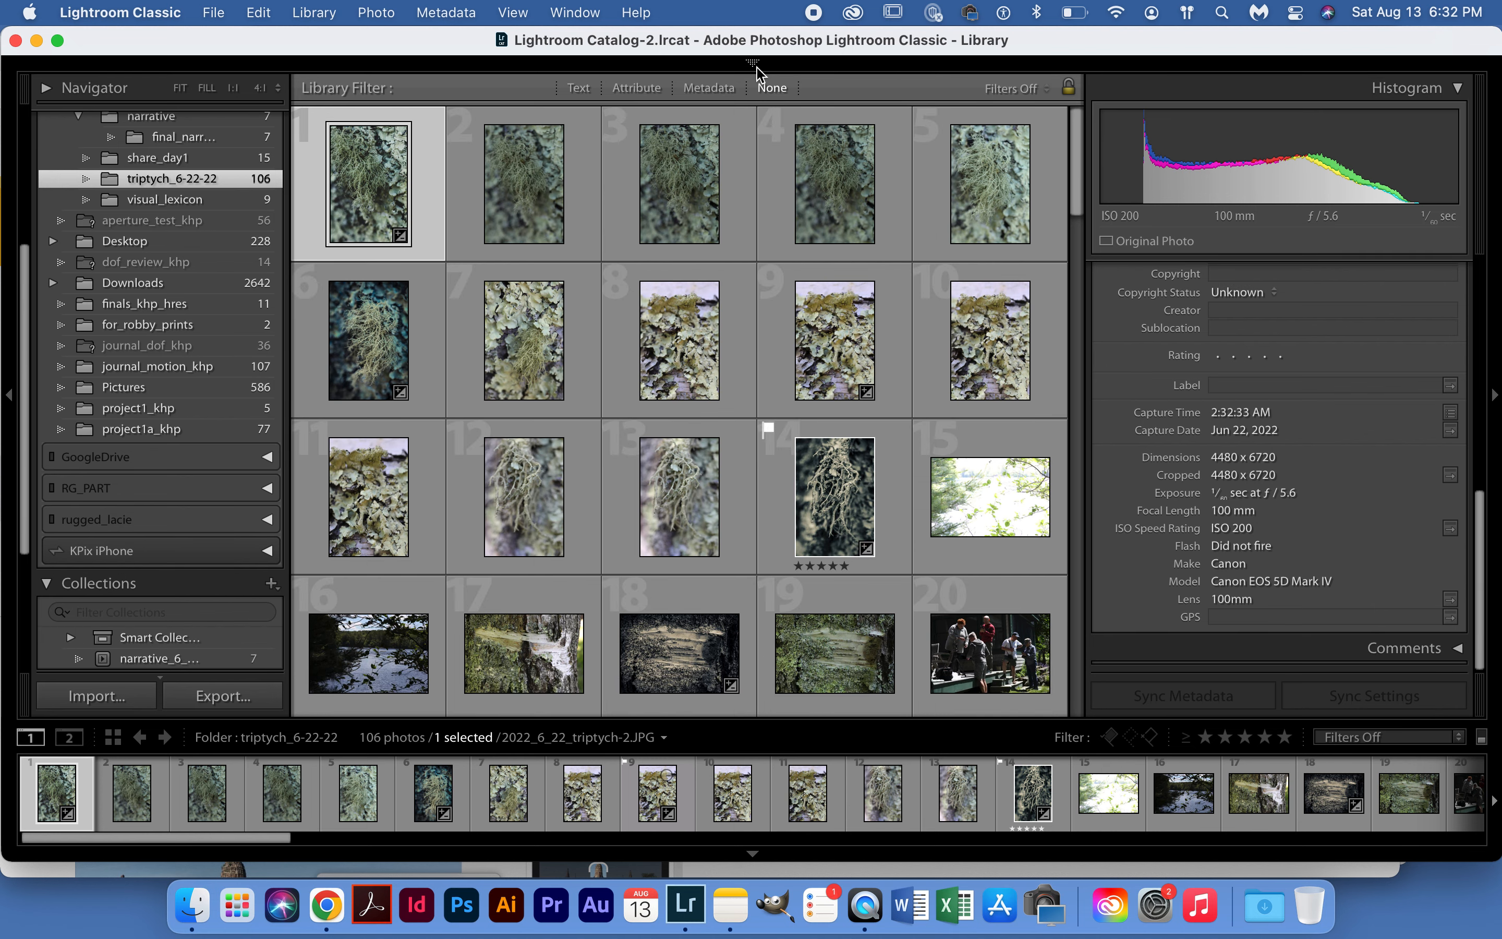
pyautogui.click(754, 856)
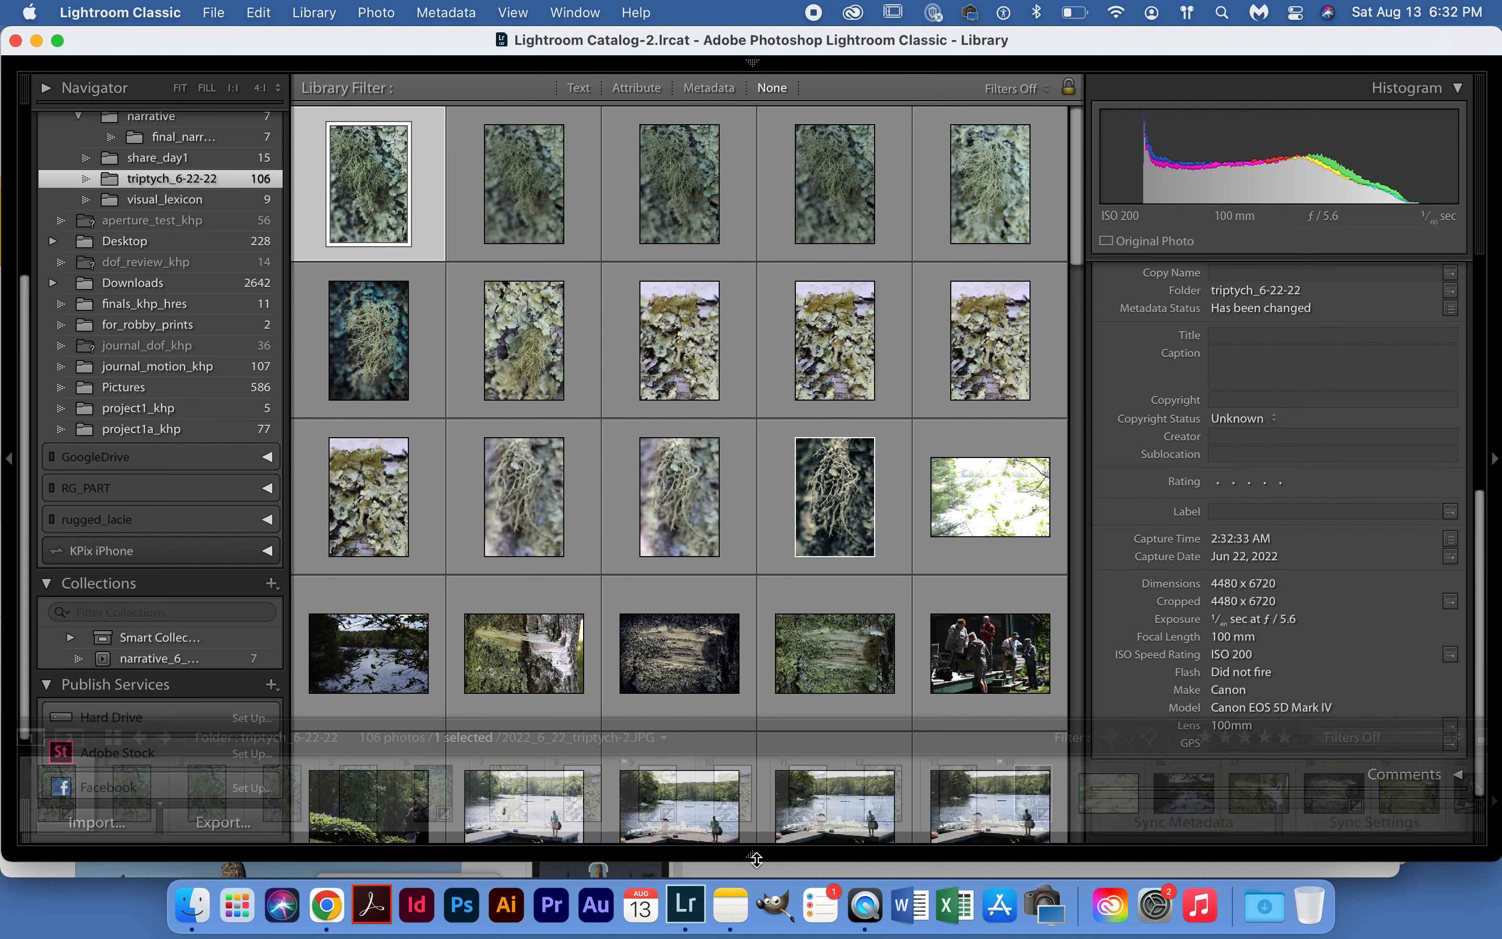
pyautogui.moveTo(751, 858)
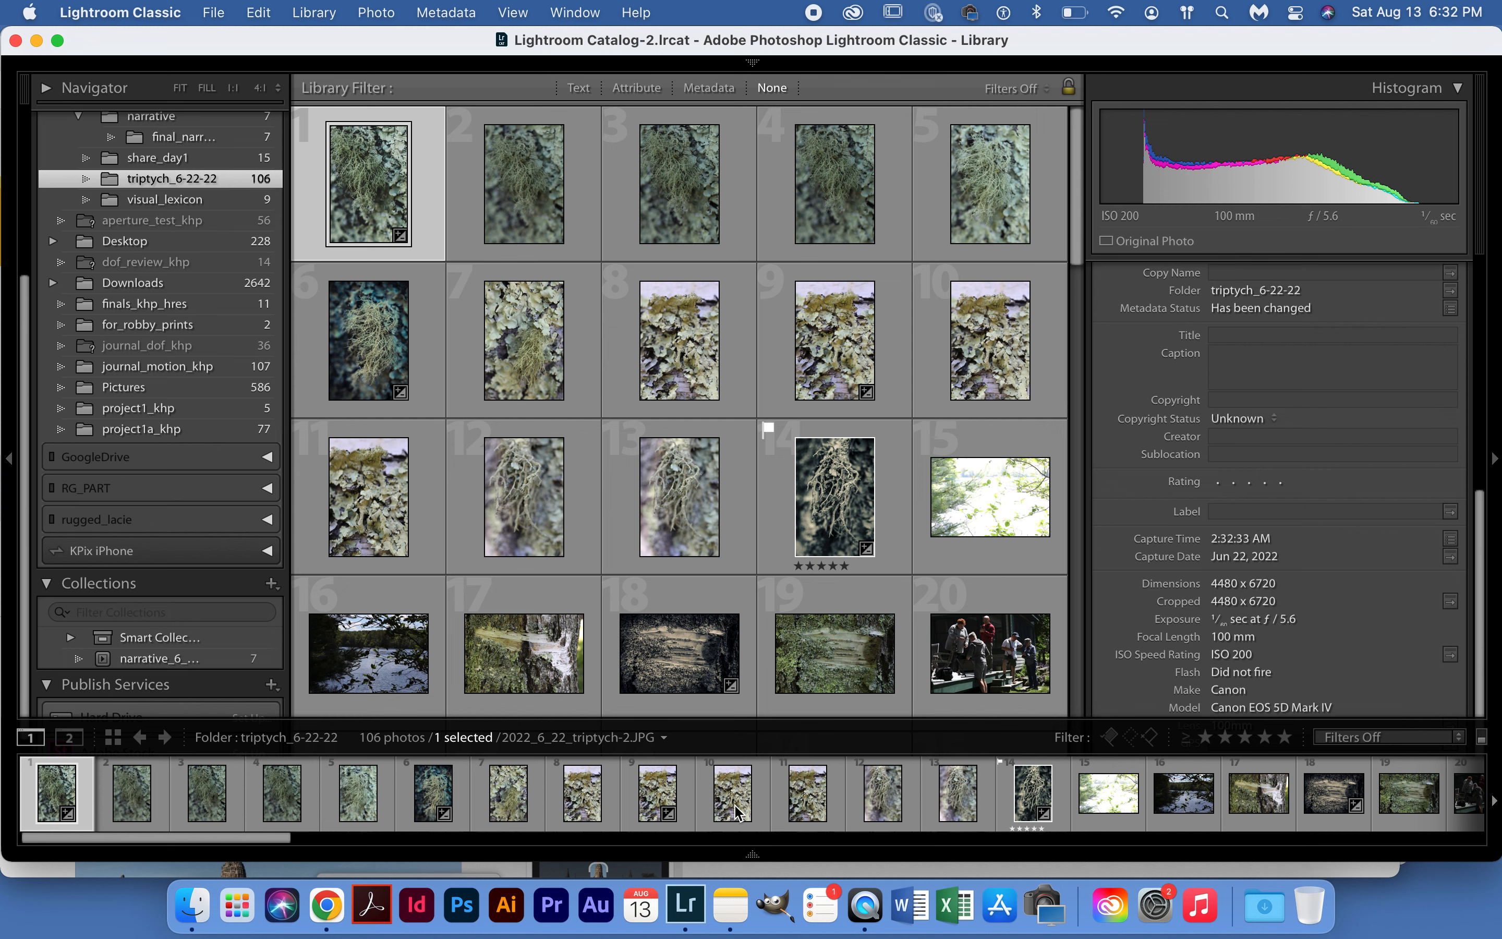
pyautogui.moveTo(752, 69)
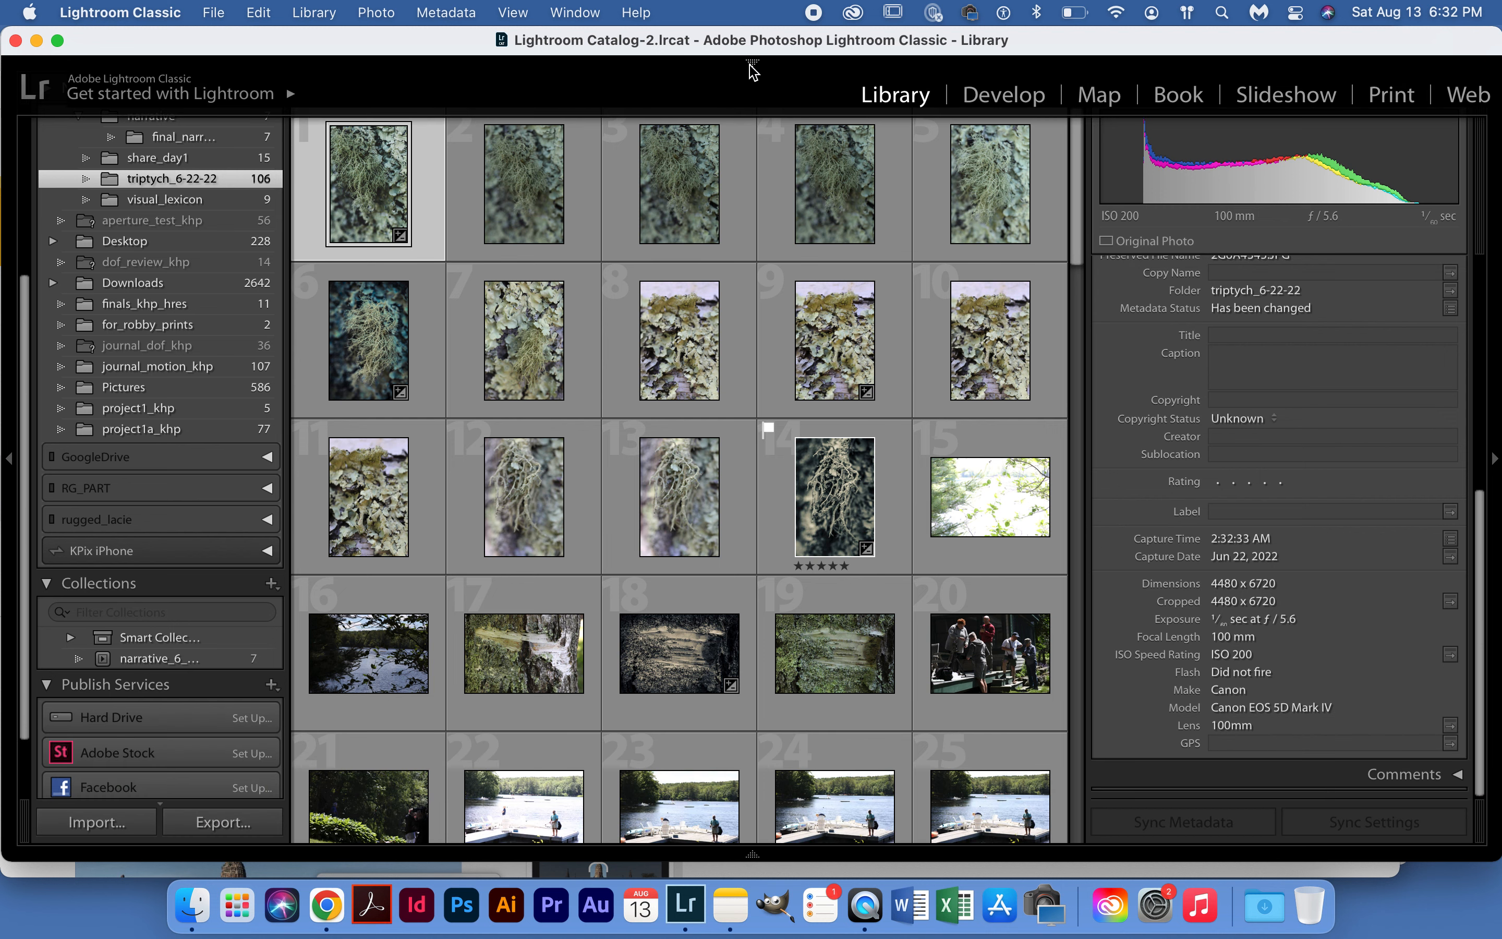
pyautogui.click(750, 64)
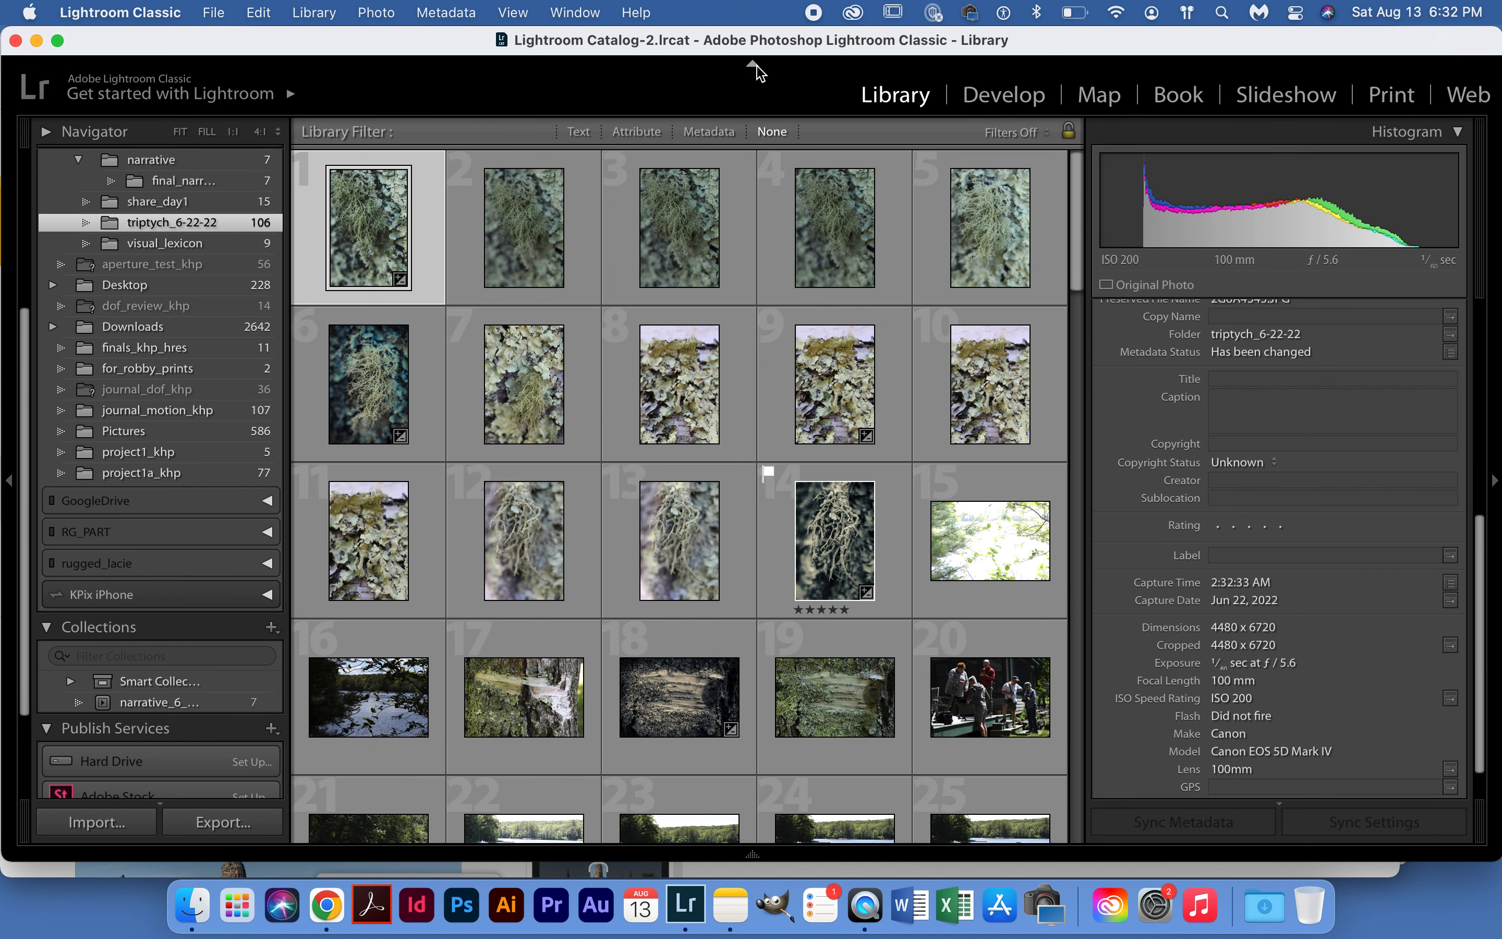
pyautogui.click(757, 855)
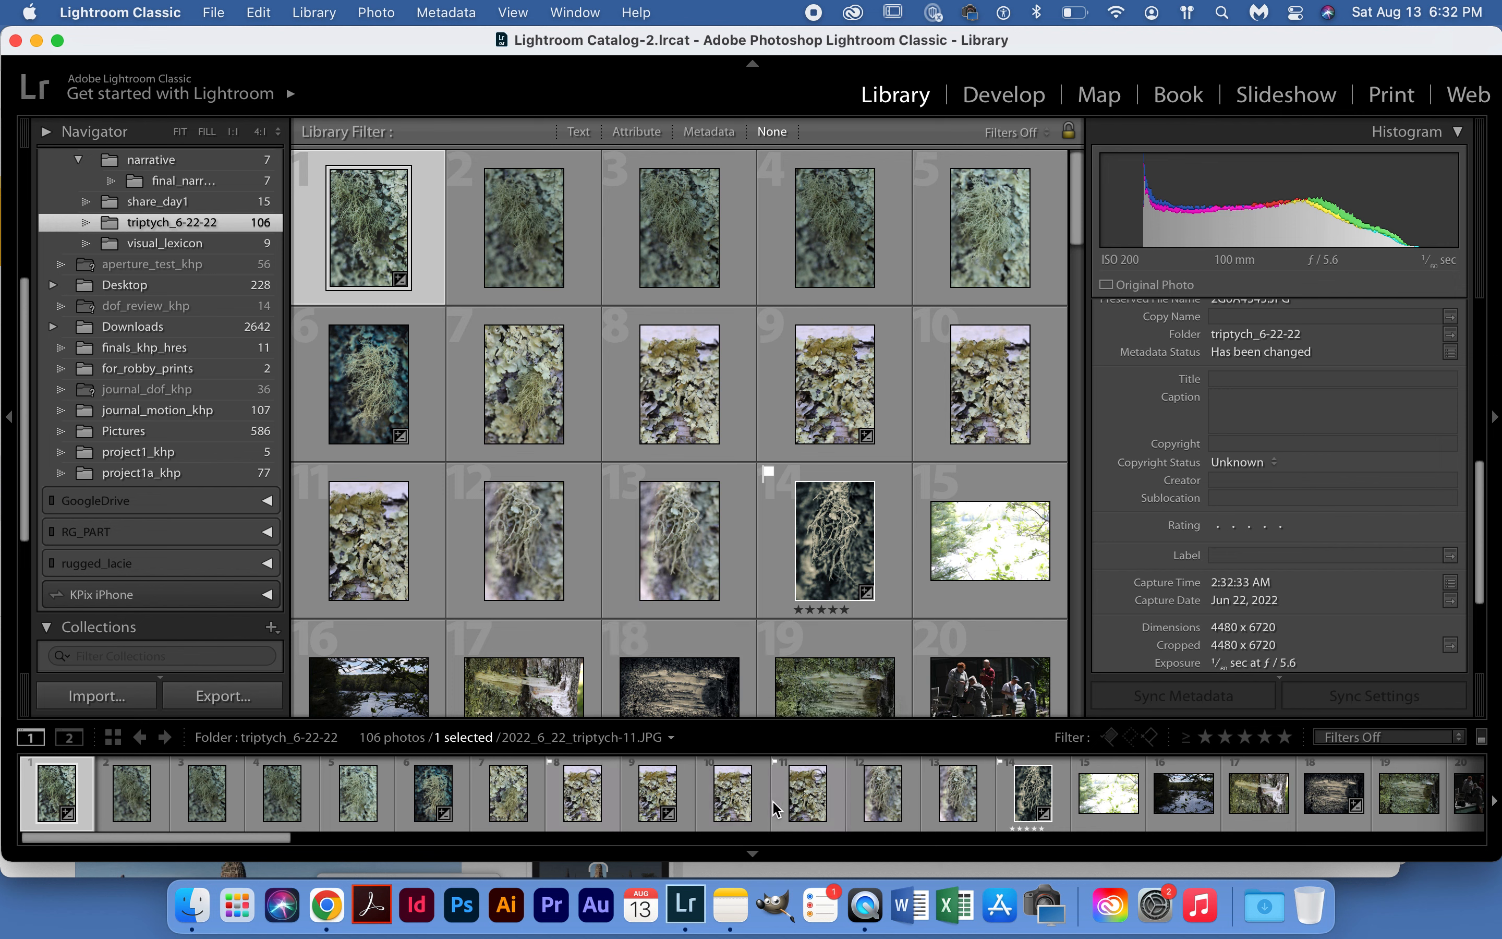
# - Narrow the histogram and metadata side of the Library workspace, and make the filmstrip taller for larger thumbnails
pyautogui.scroll(-10, 735, 801)
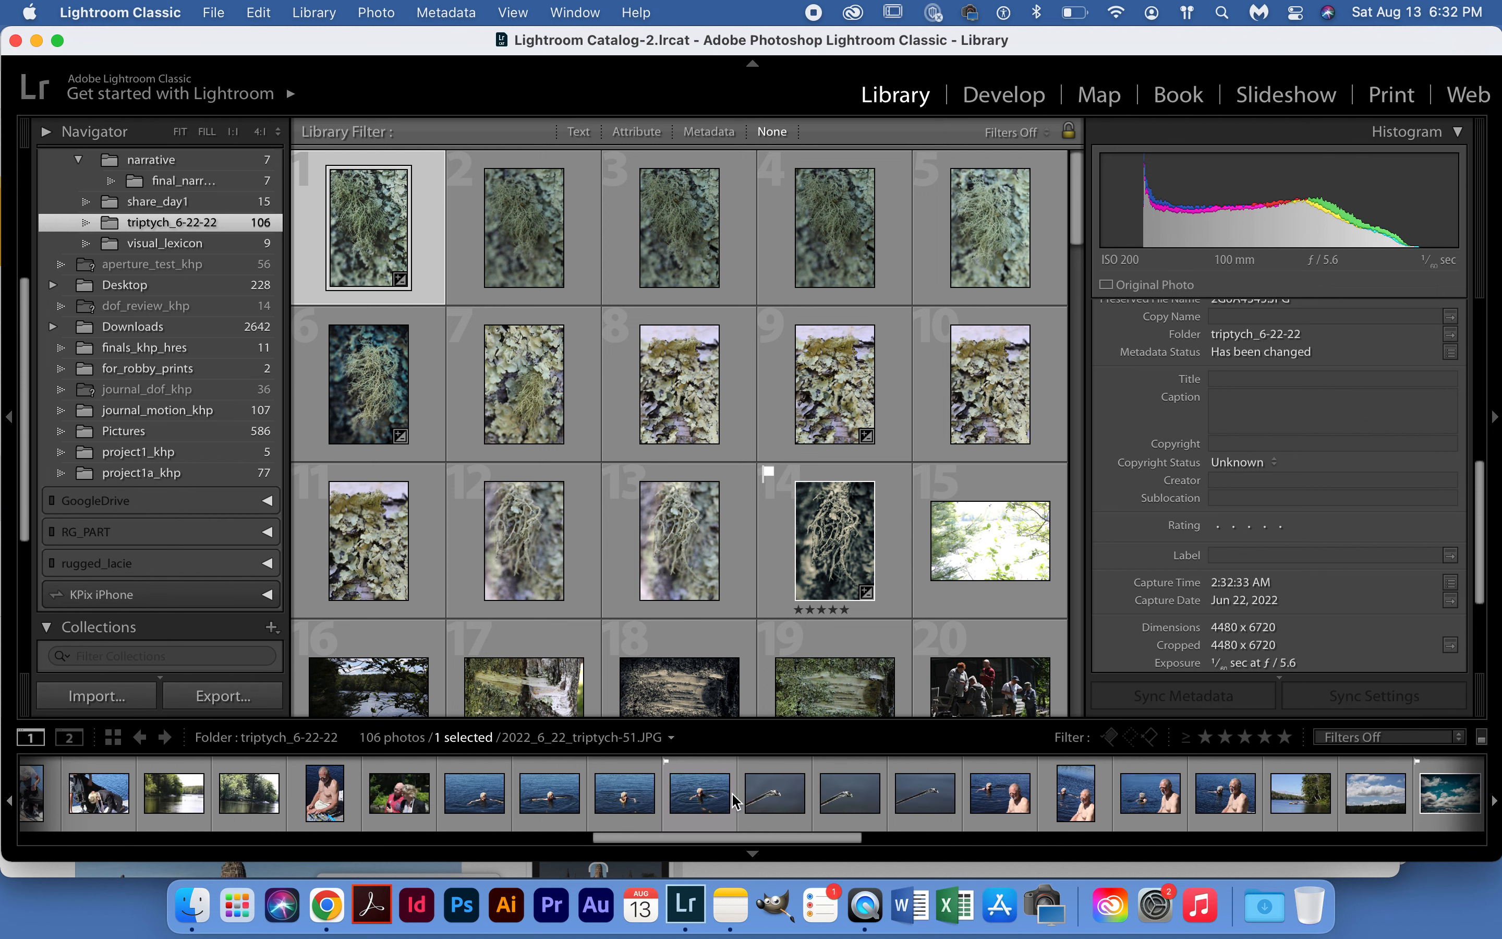
pyautogui.scroll(10, 734, 801)
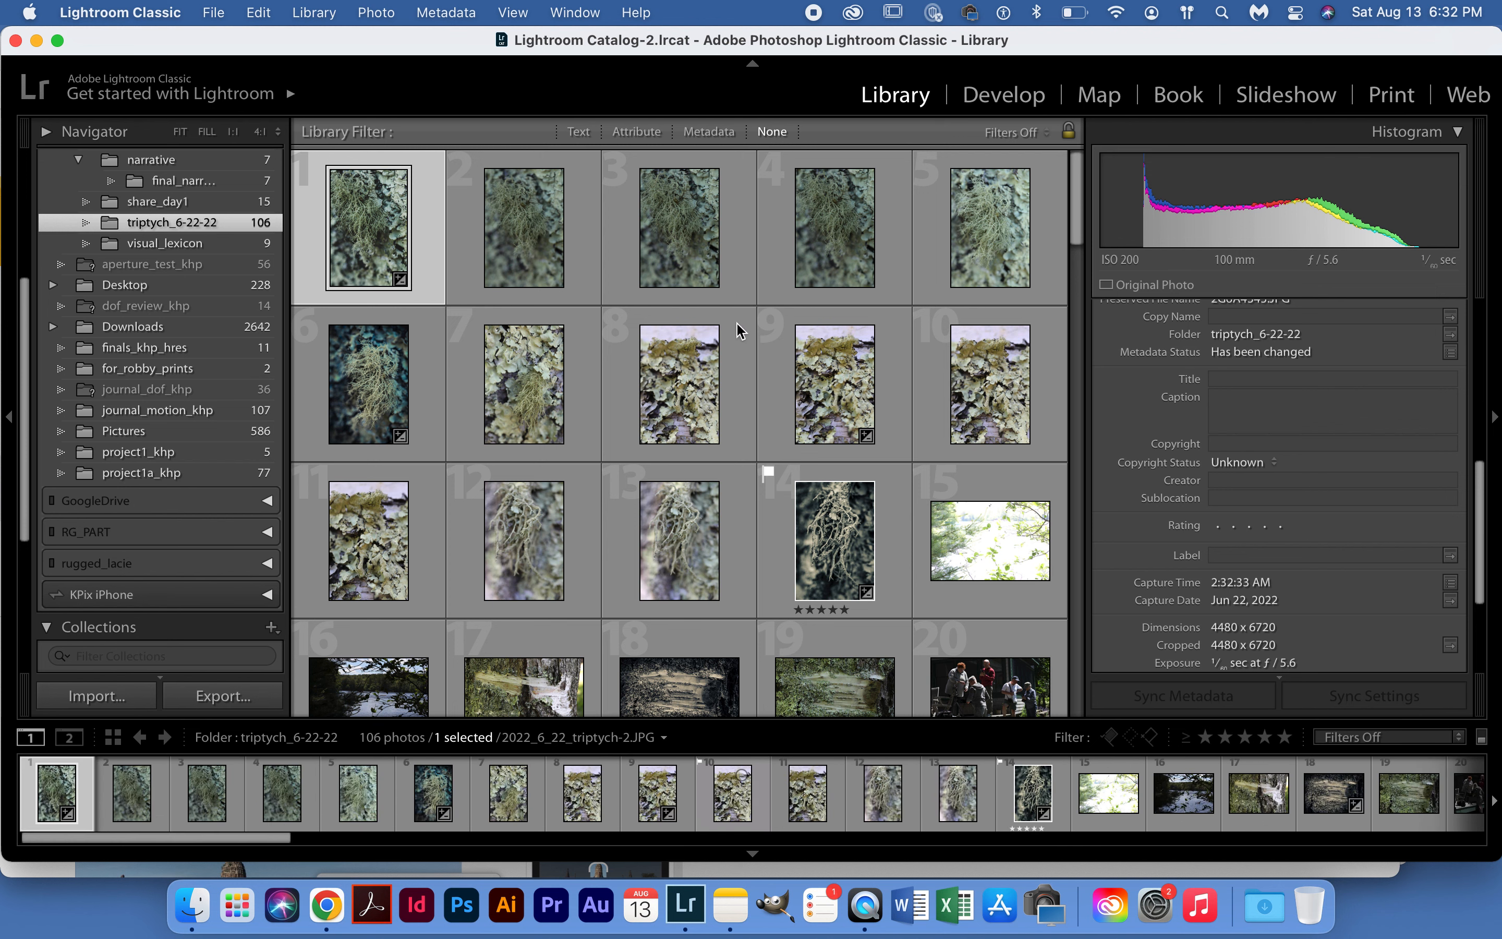
pyautogui.moveTo(1080, 348); pyautogui.dragTo(1190, 358)
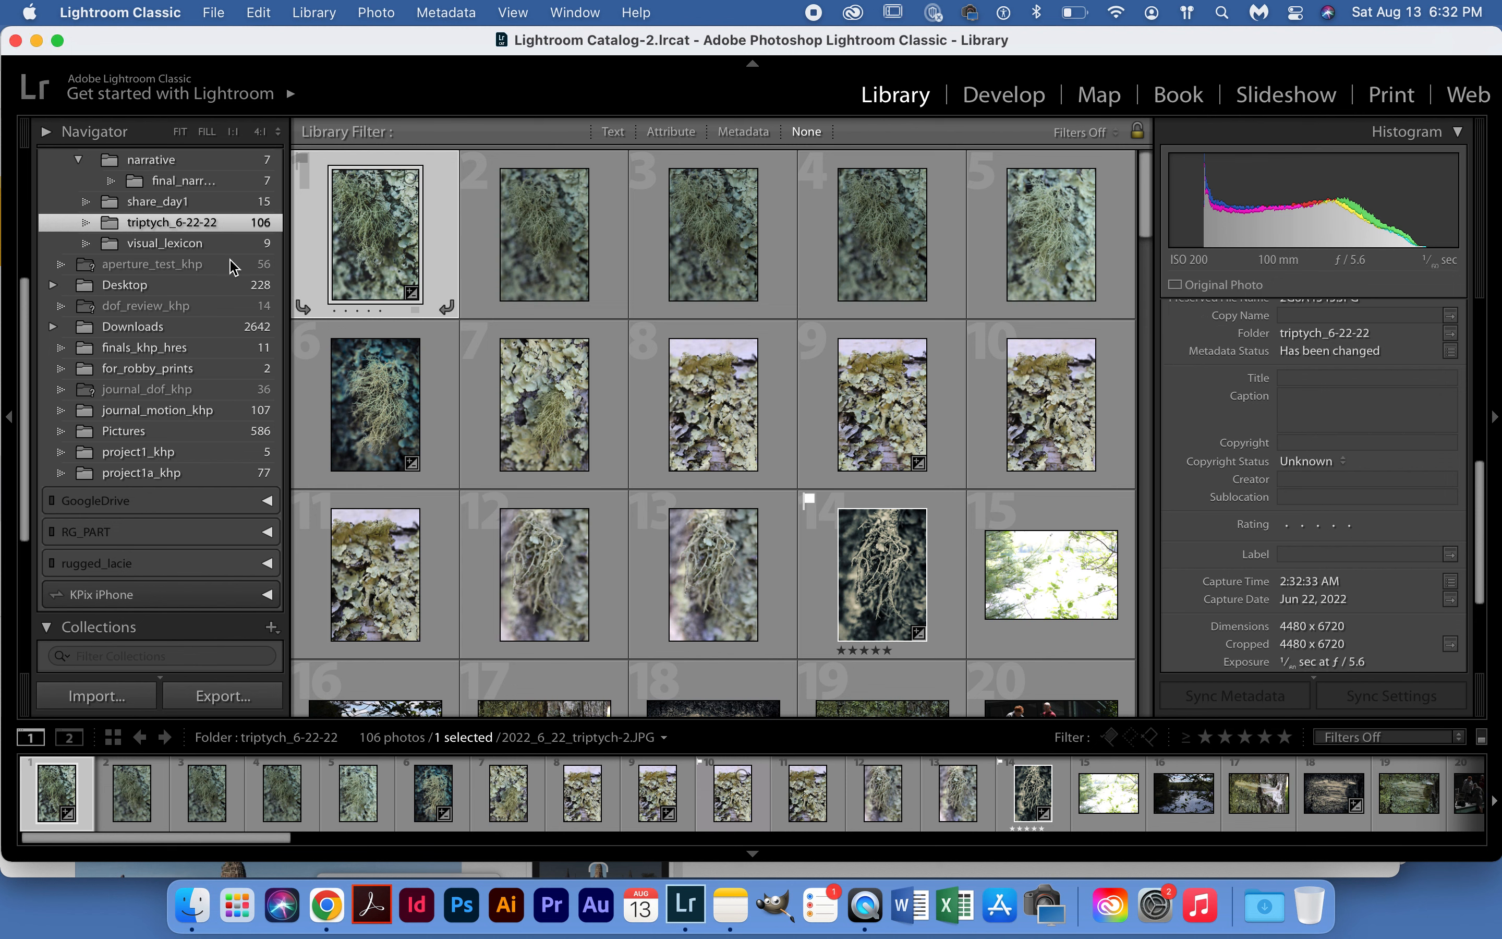
pyautogui.moveTo(290, 284); pyautogui.dragTo(221, 287)
pyautogui.moveTo(293, 296); pyautogui.dragTo(167, 296)
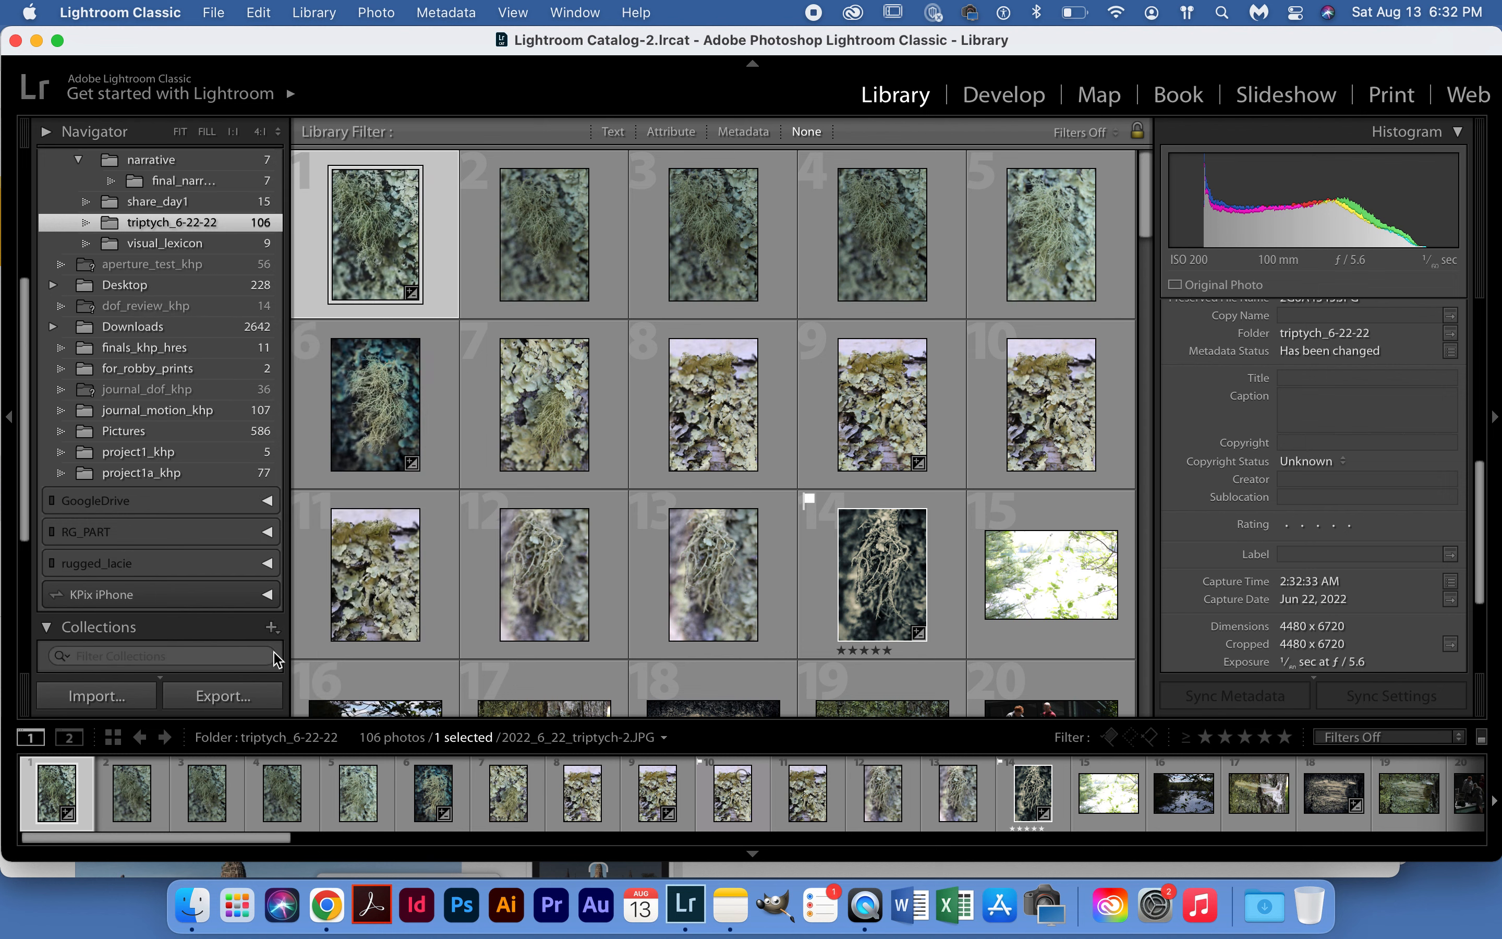
pyautogui.moveTo(370, 714)
pyautogui.mouseDown()
pyautogui.moveTo(371, 745)
pyautogui.moveTo(373, 608)
pyautogui.moveTo(368, 714)
pyautogui.mouseUp()
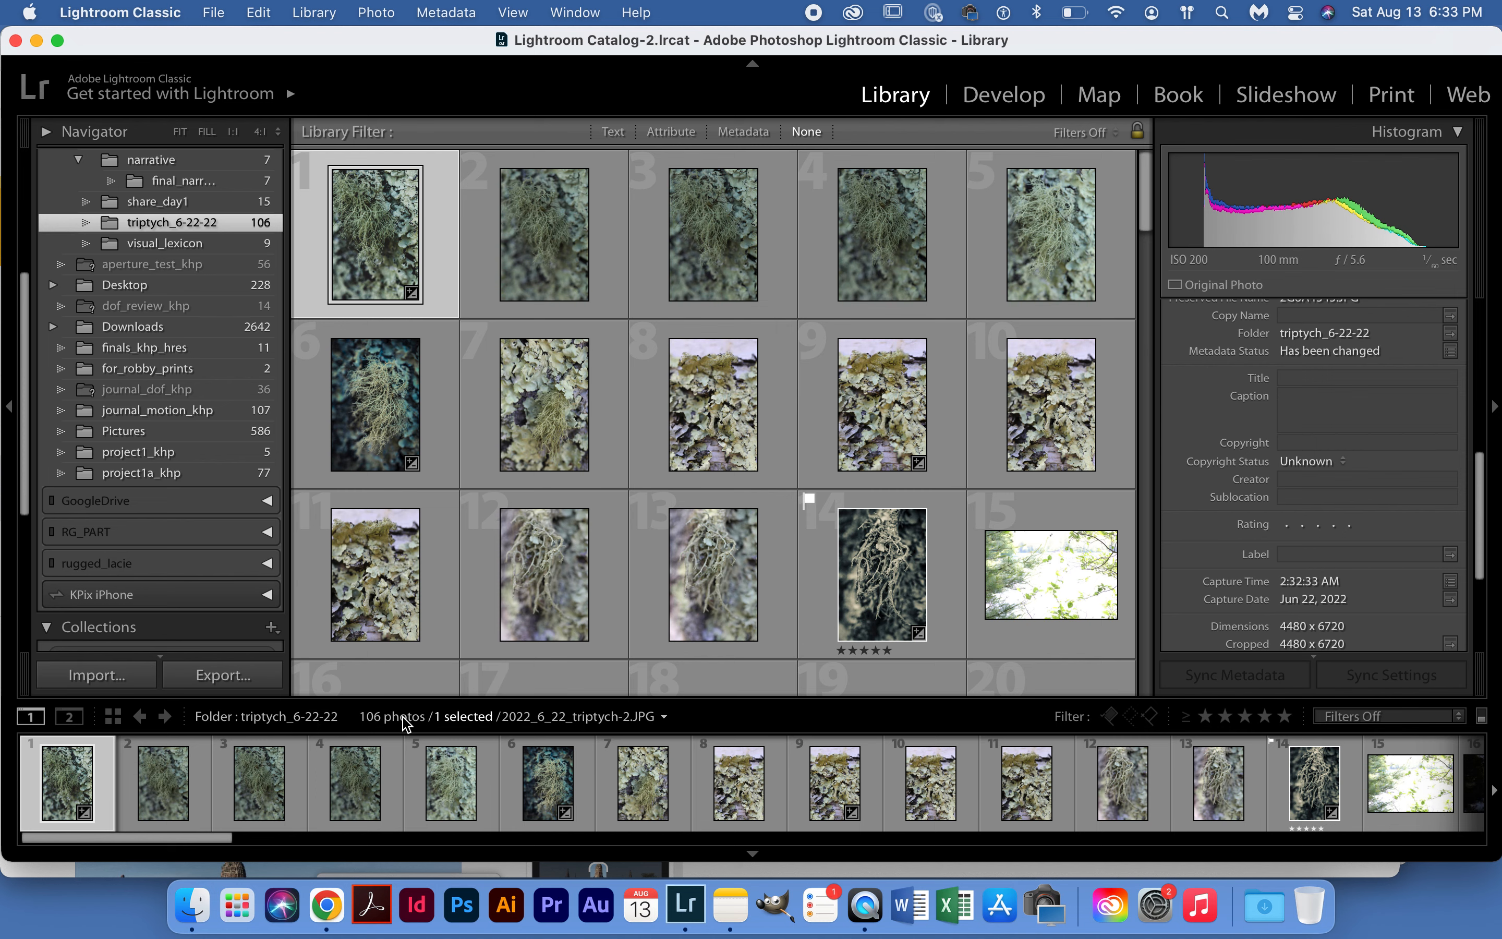
# - Check the enlarged filmstrip in the Map and Book modules, and return to Develop
pyautogui.click(987, 108)
pyautogui.click(1100, 107)
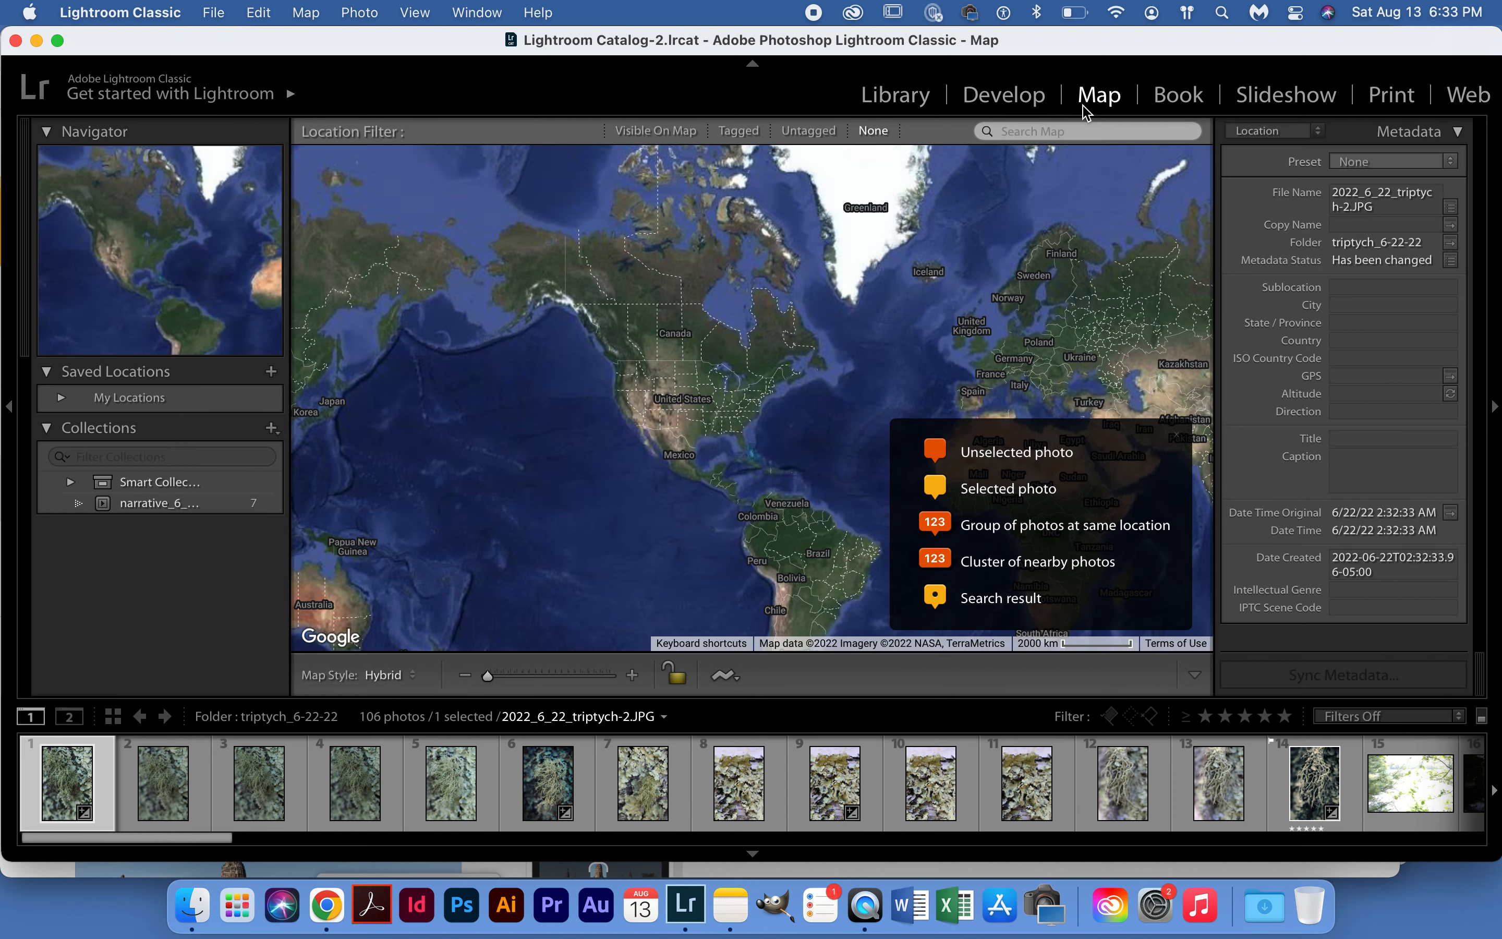
pyautogui.click(1173, 97)
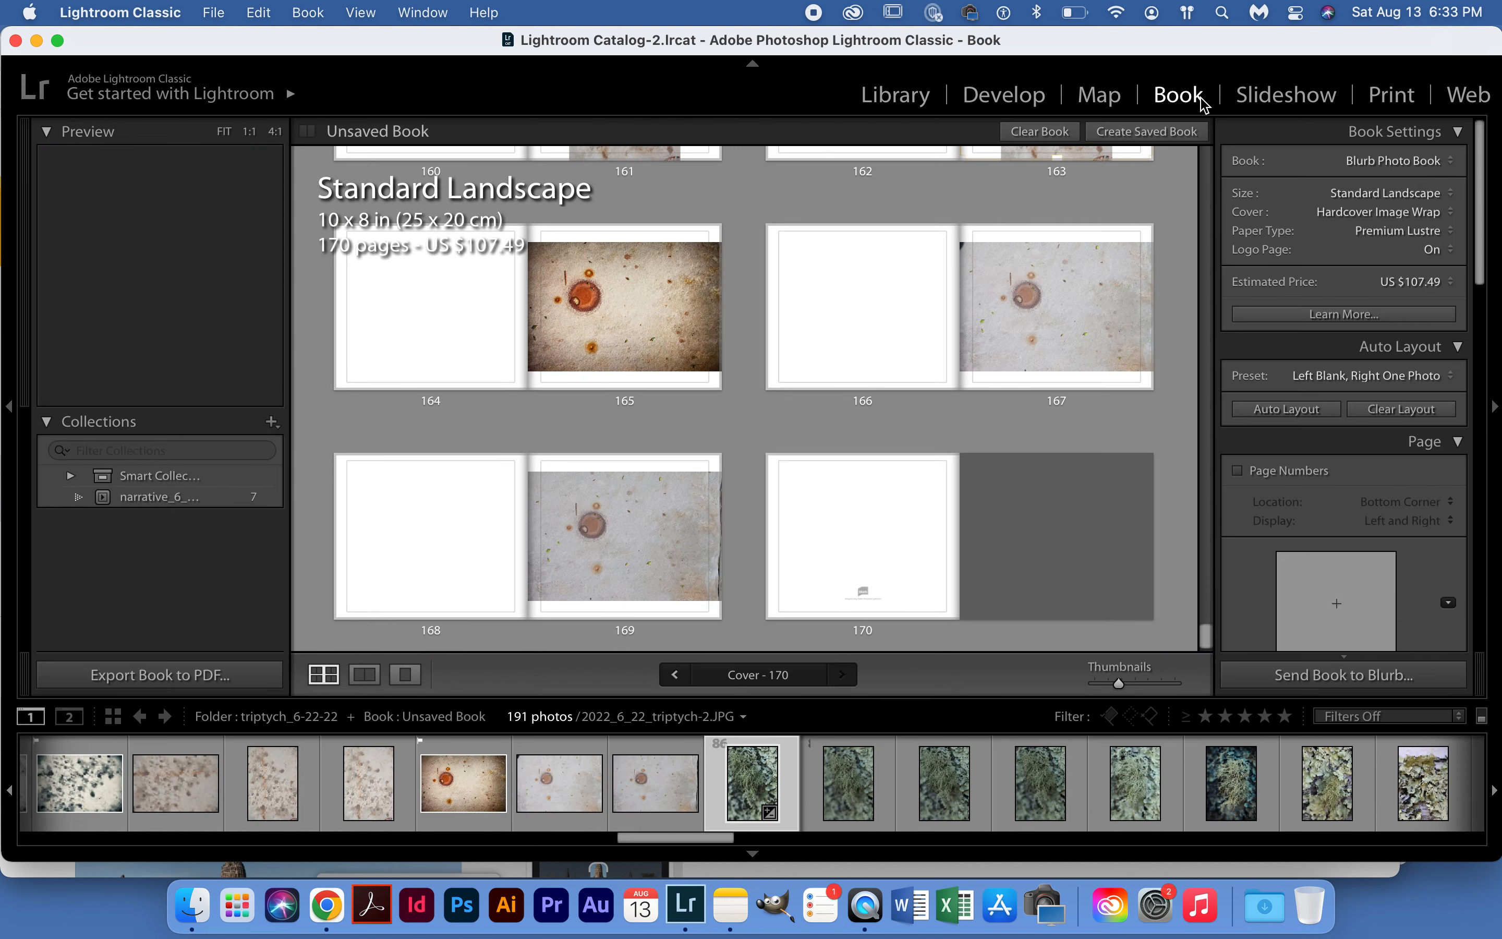
pyautogui.click(993, 95)
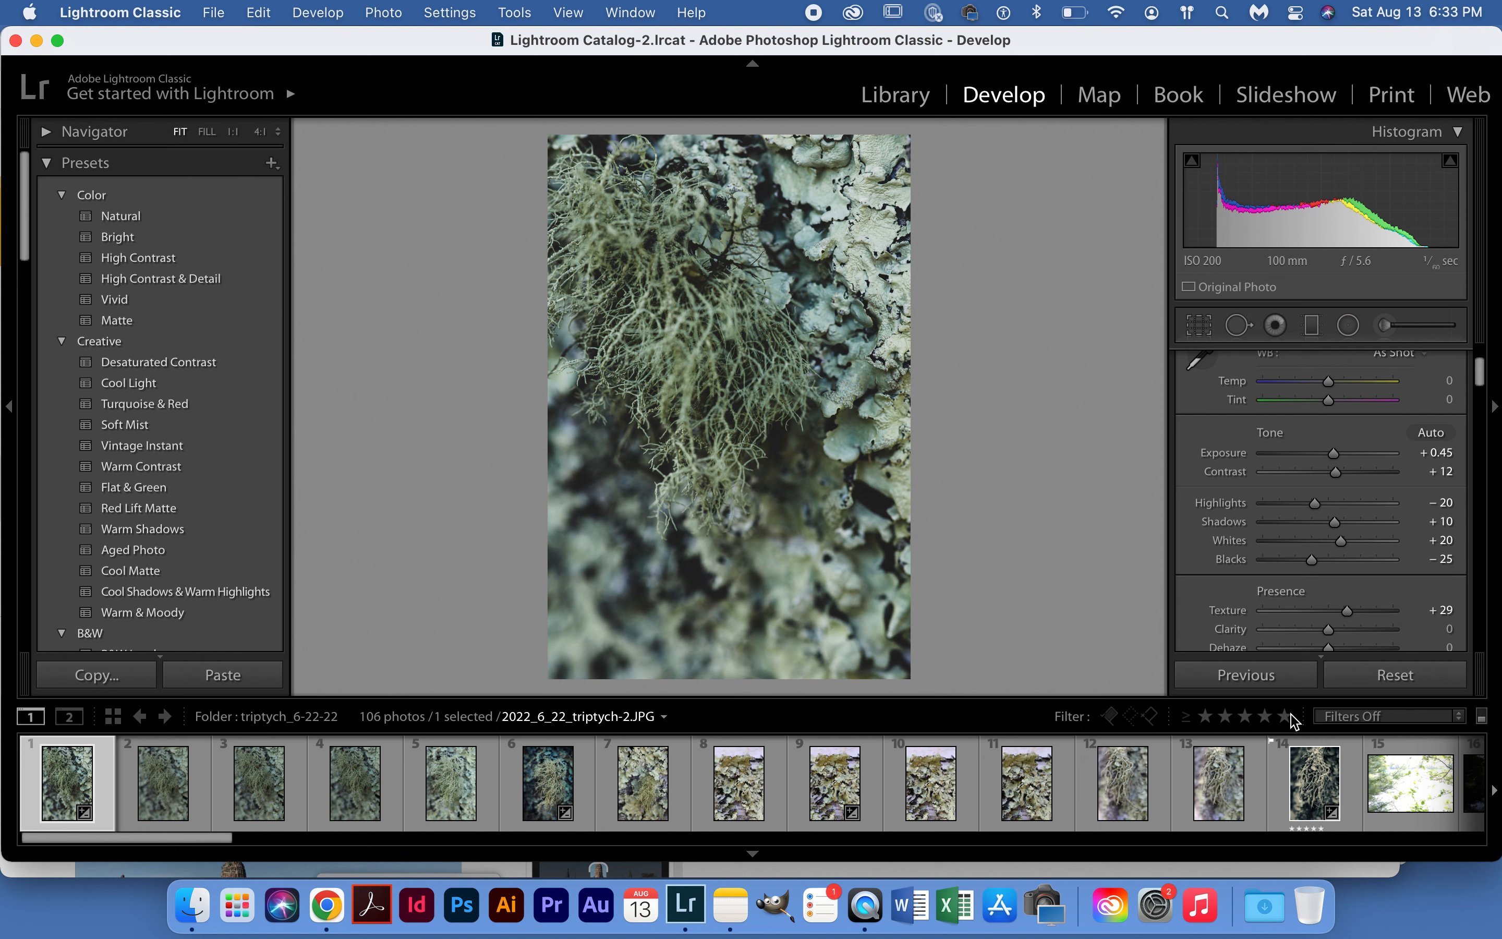
# - Filter the filmstrip to Flagged photos, and switch back to Filters Off to list the whole folder
pyautogui.click(1355, 721)
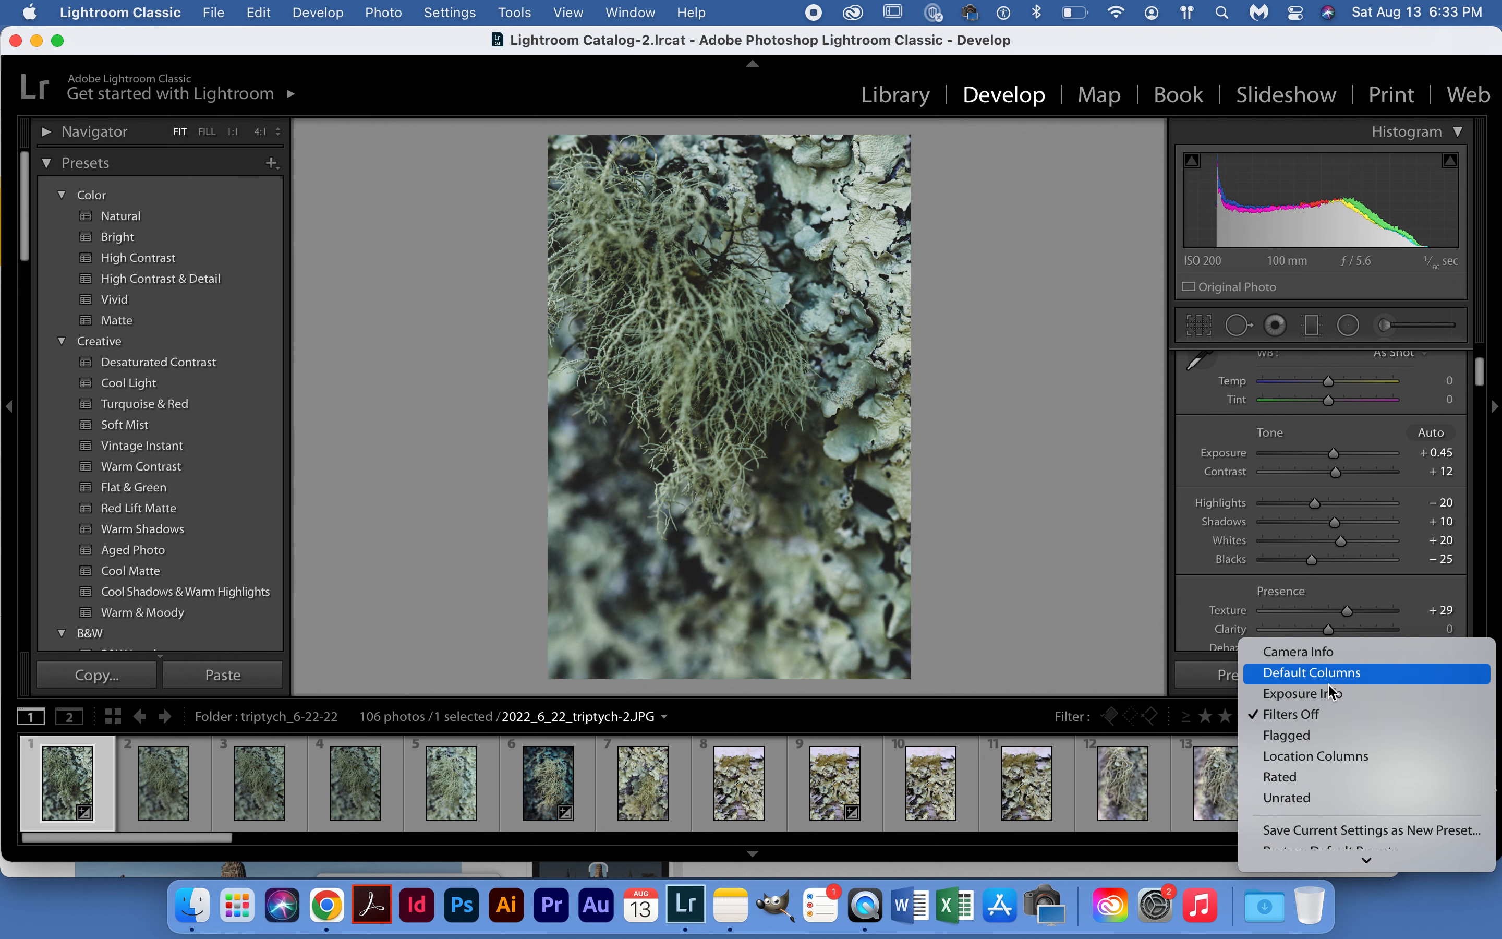
pyautogui.click(1325, 743)
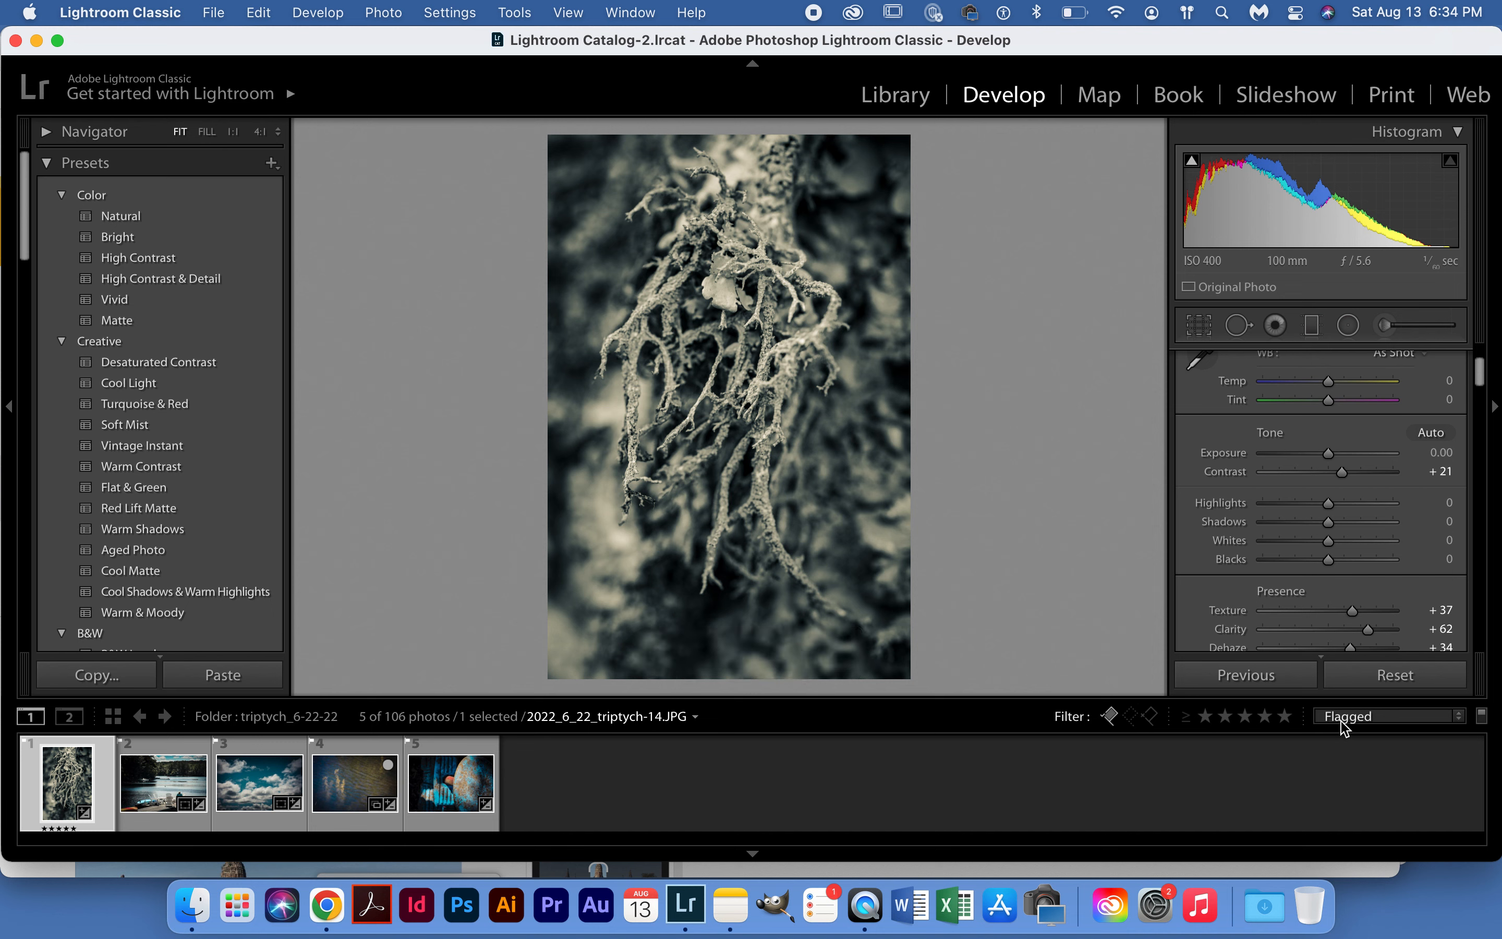
pyautogui.click(1363, 721)
pyautogui.click(1348, 694)
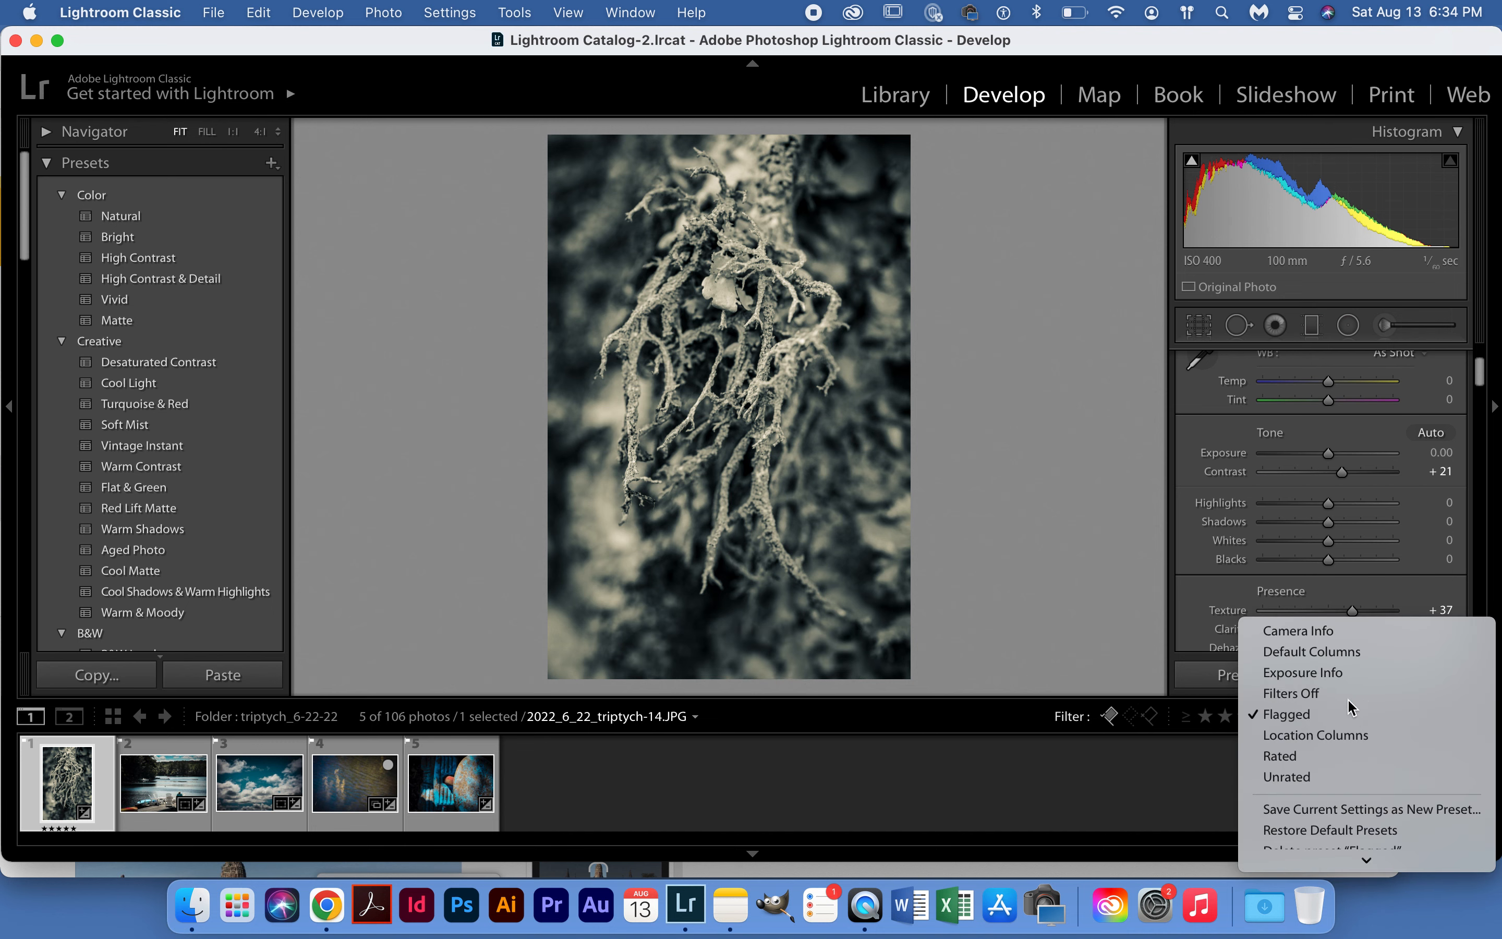
pyautogui.scroll(-5, 1016, 801)
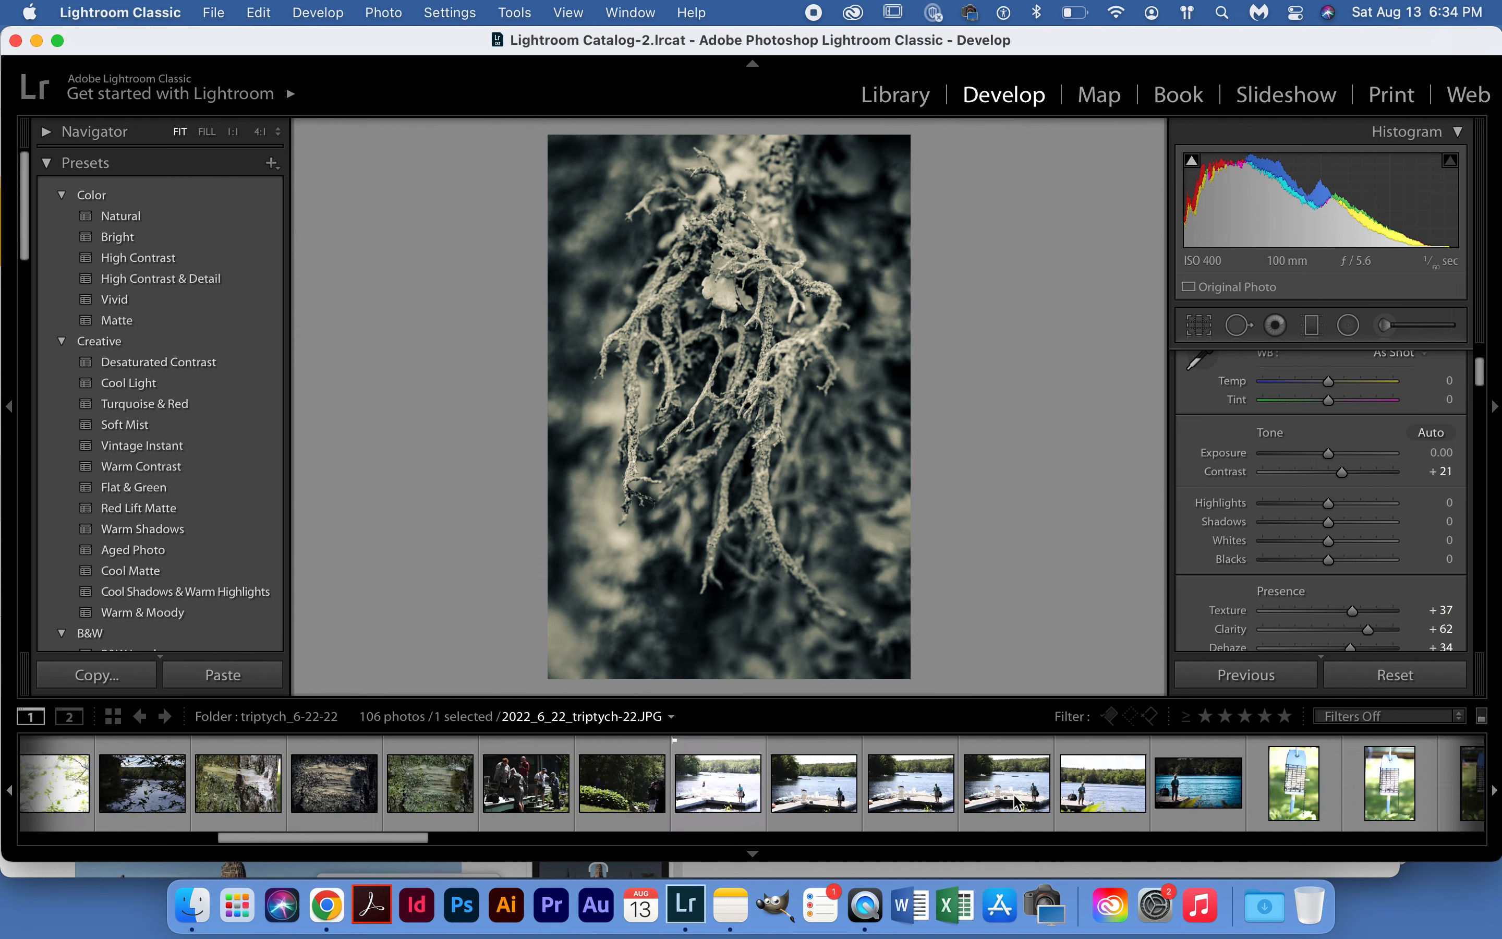
pyautogui.scroll(10, 1018, 801)
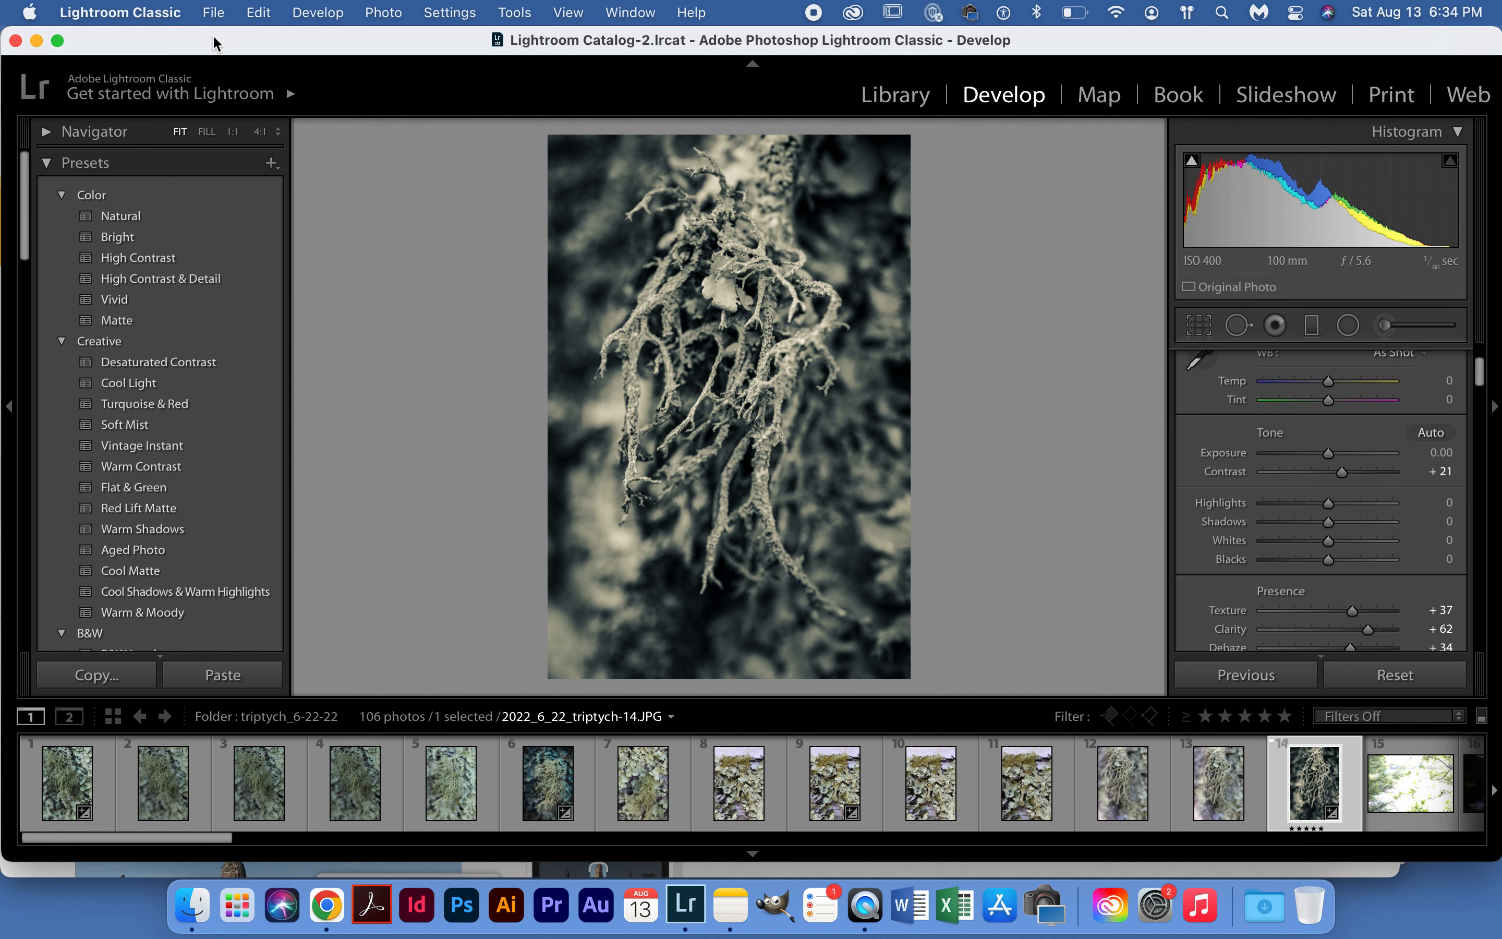
# - Look through the File, Edit and Develop commands available for the current photo
pyautogui.click(215, 12)
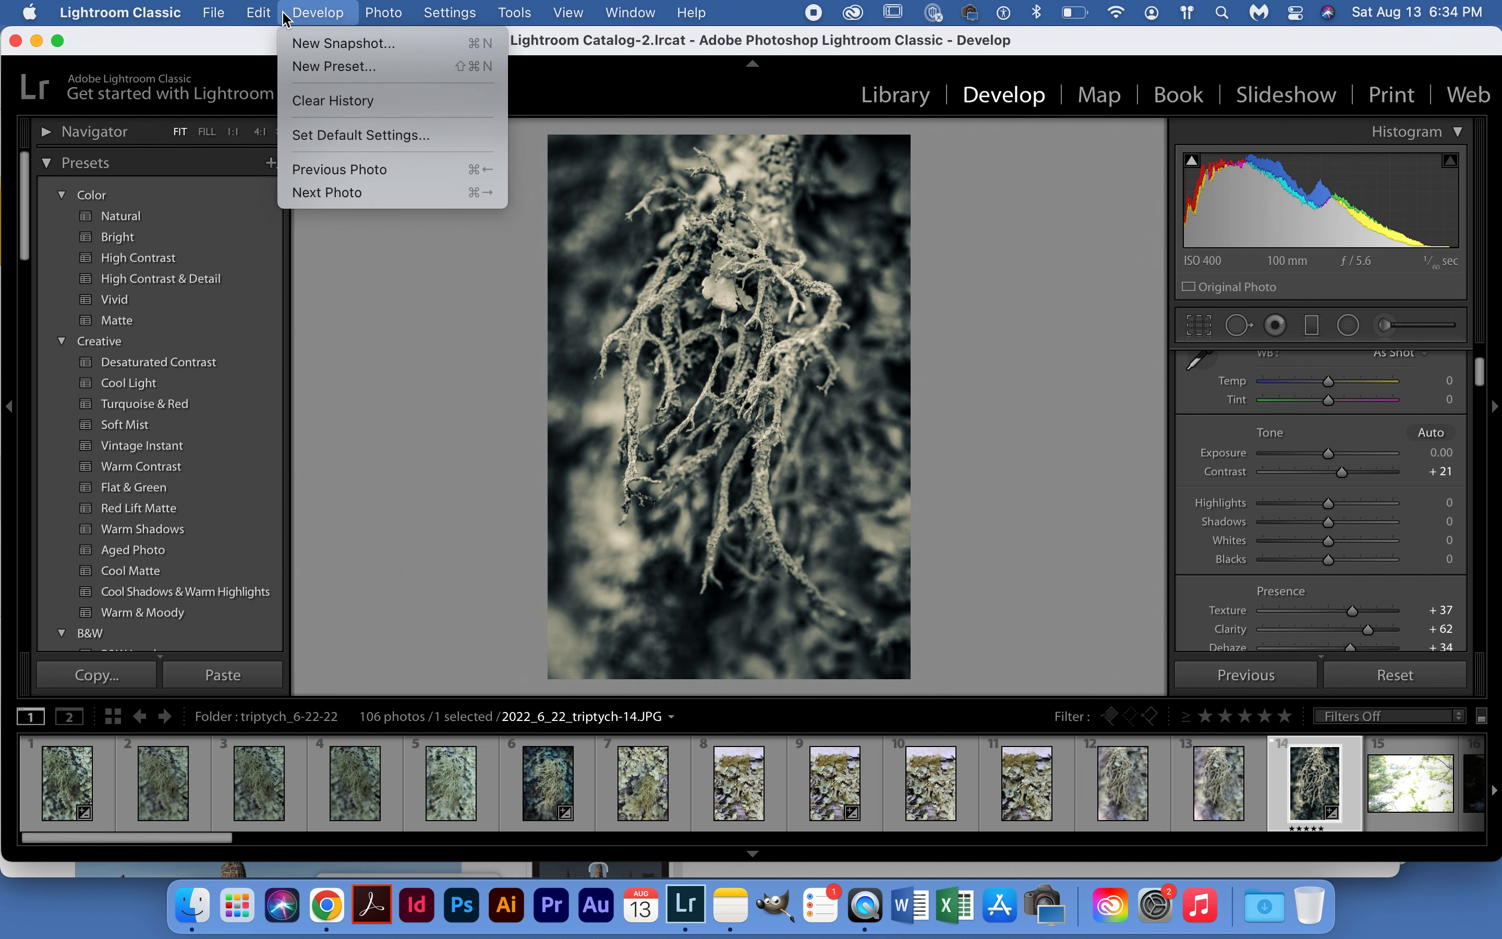
pyautogui.moveTo(167, 15)
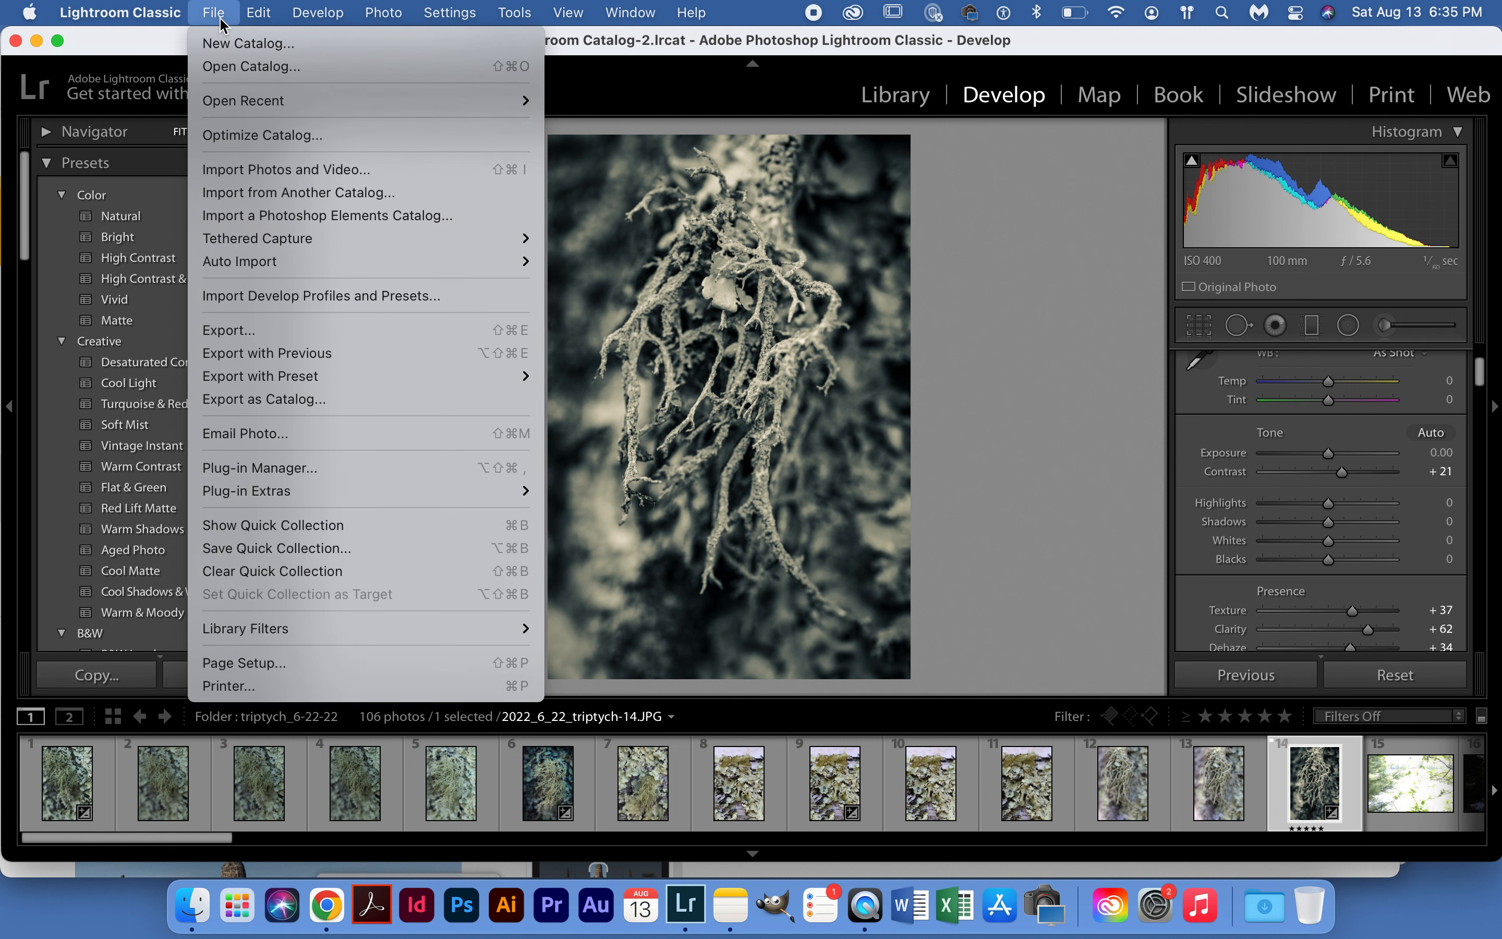
pyautogui.moveTo(262, 17)
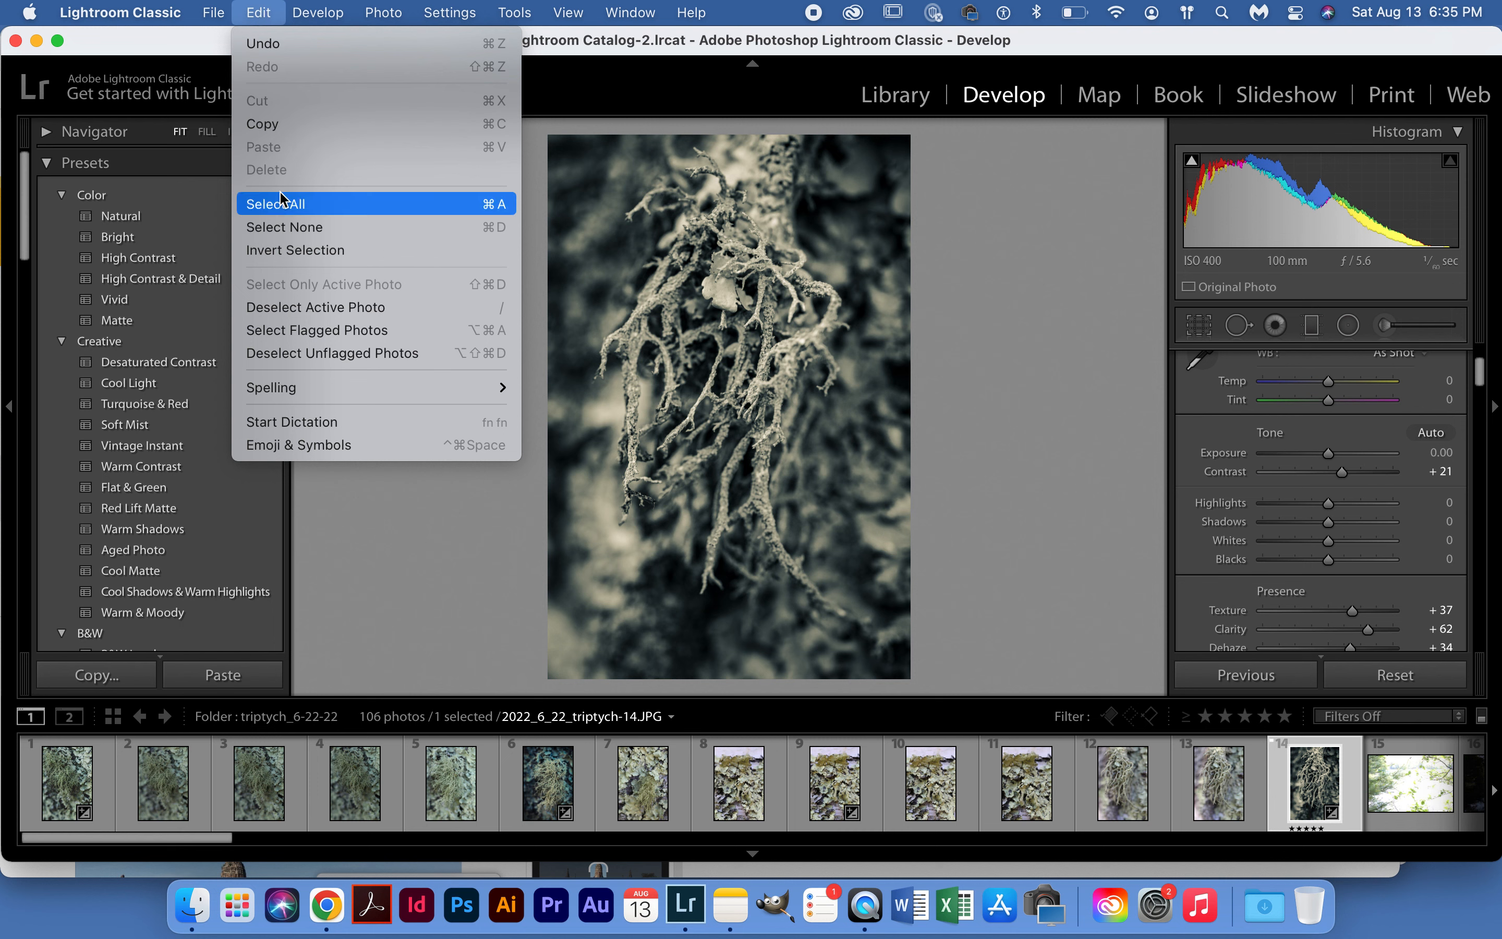
pyautogui.moveTo(317, 388)
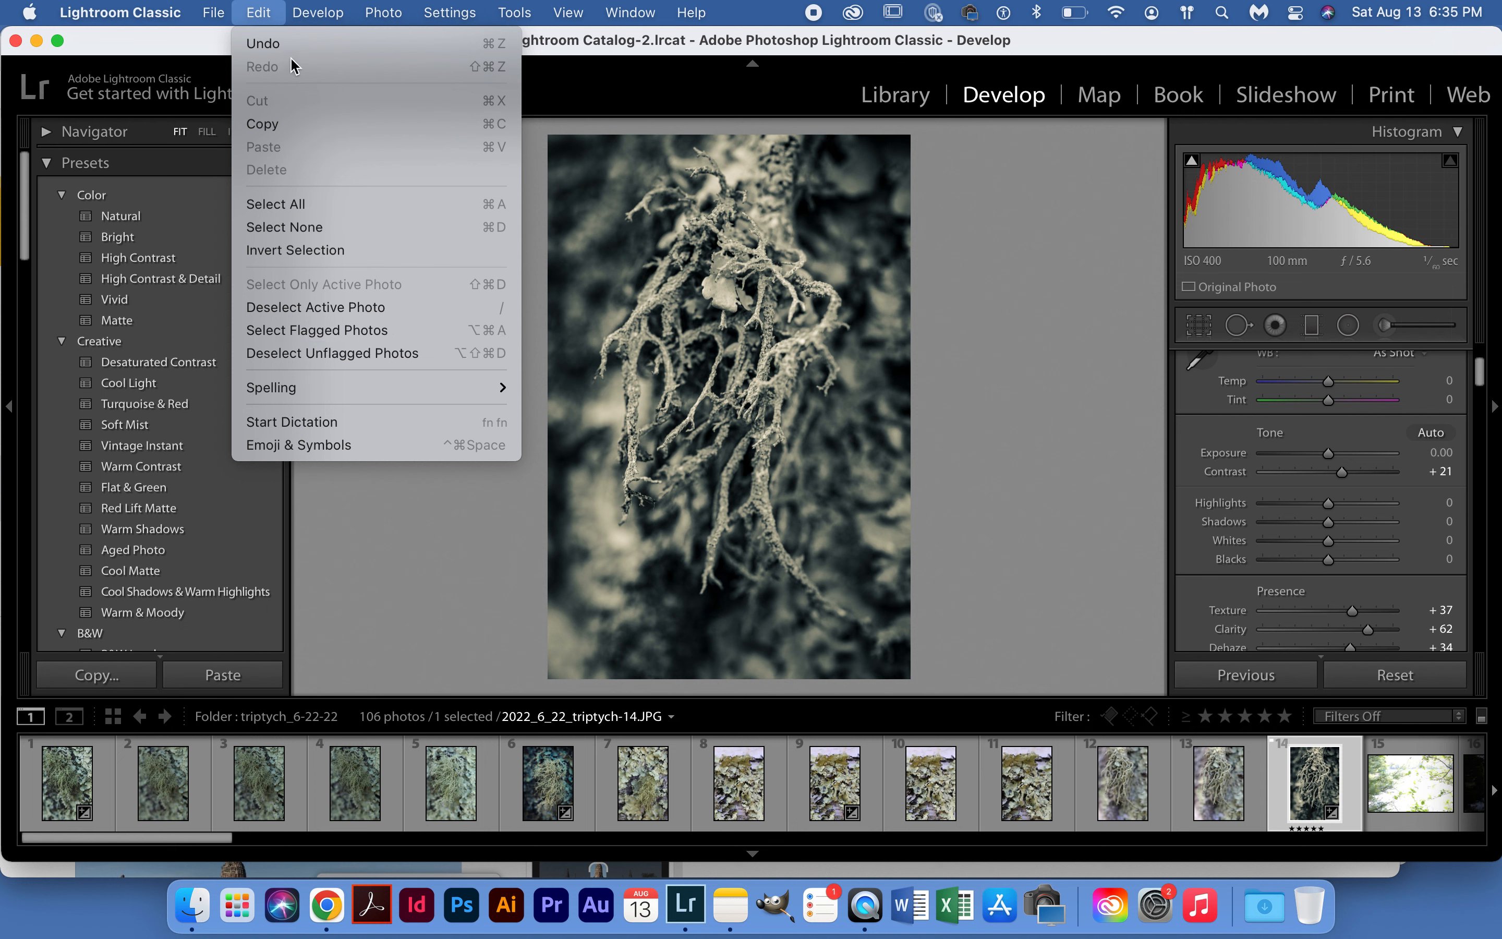
pyautogui.moveTo(323, 7)
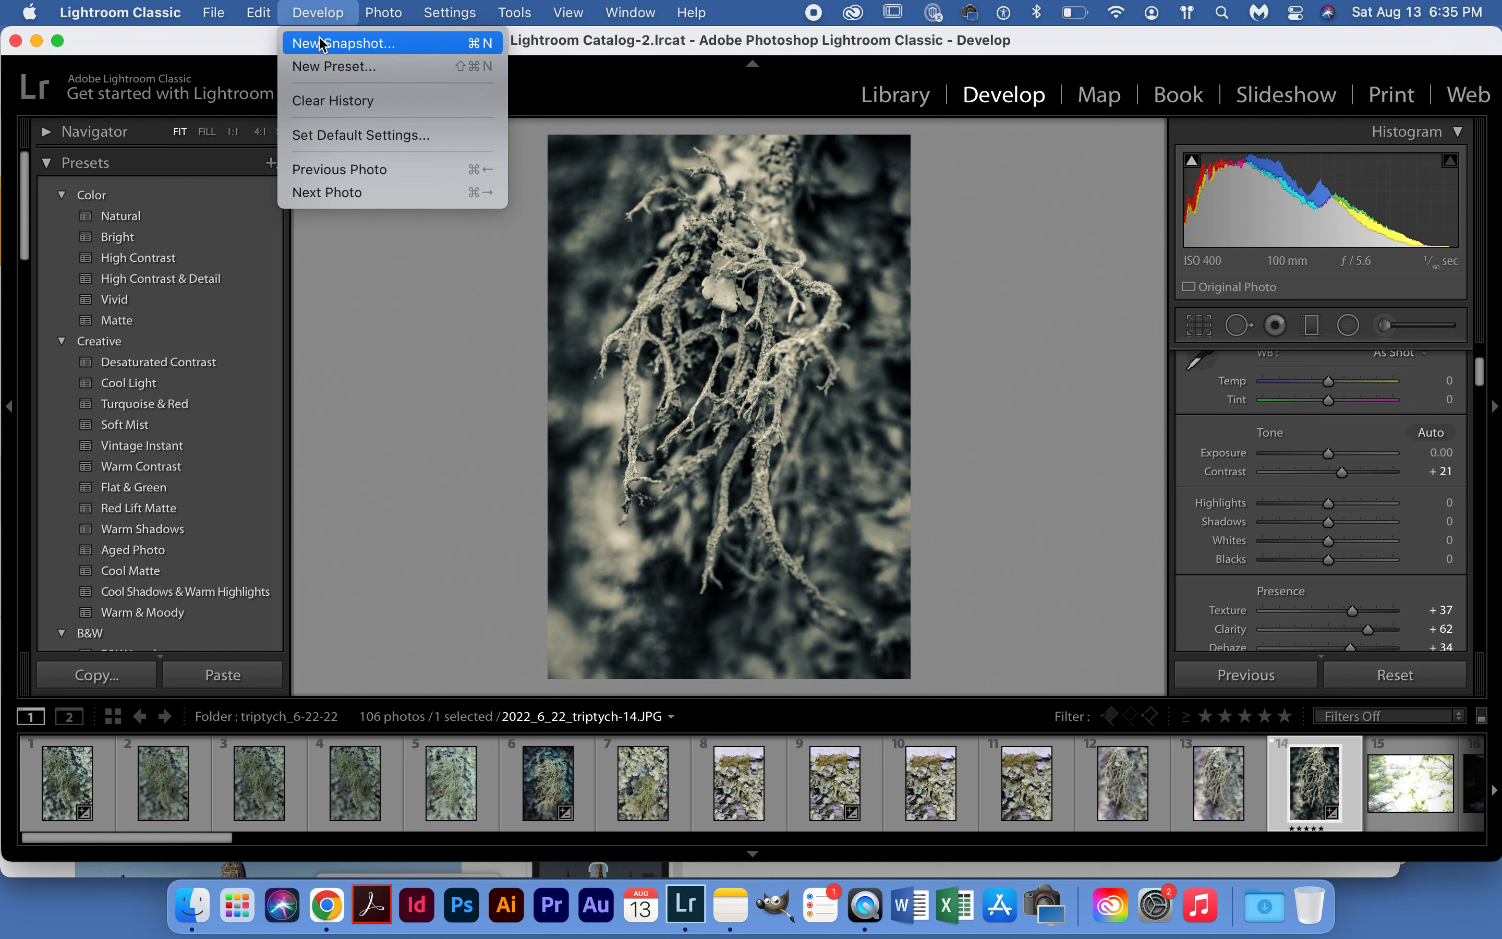
# - Step back through the previous photos in the folder, and move forward again to 2022_6_22_triptych-13.JPG
pyautogui.click(383, 170)
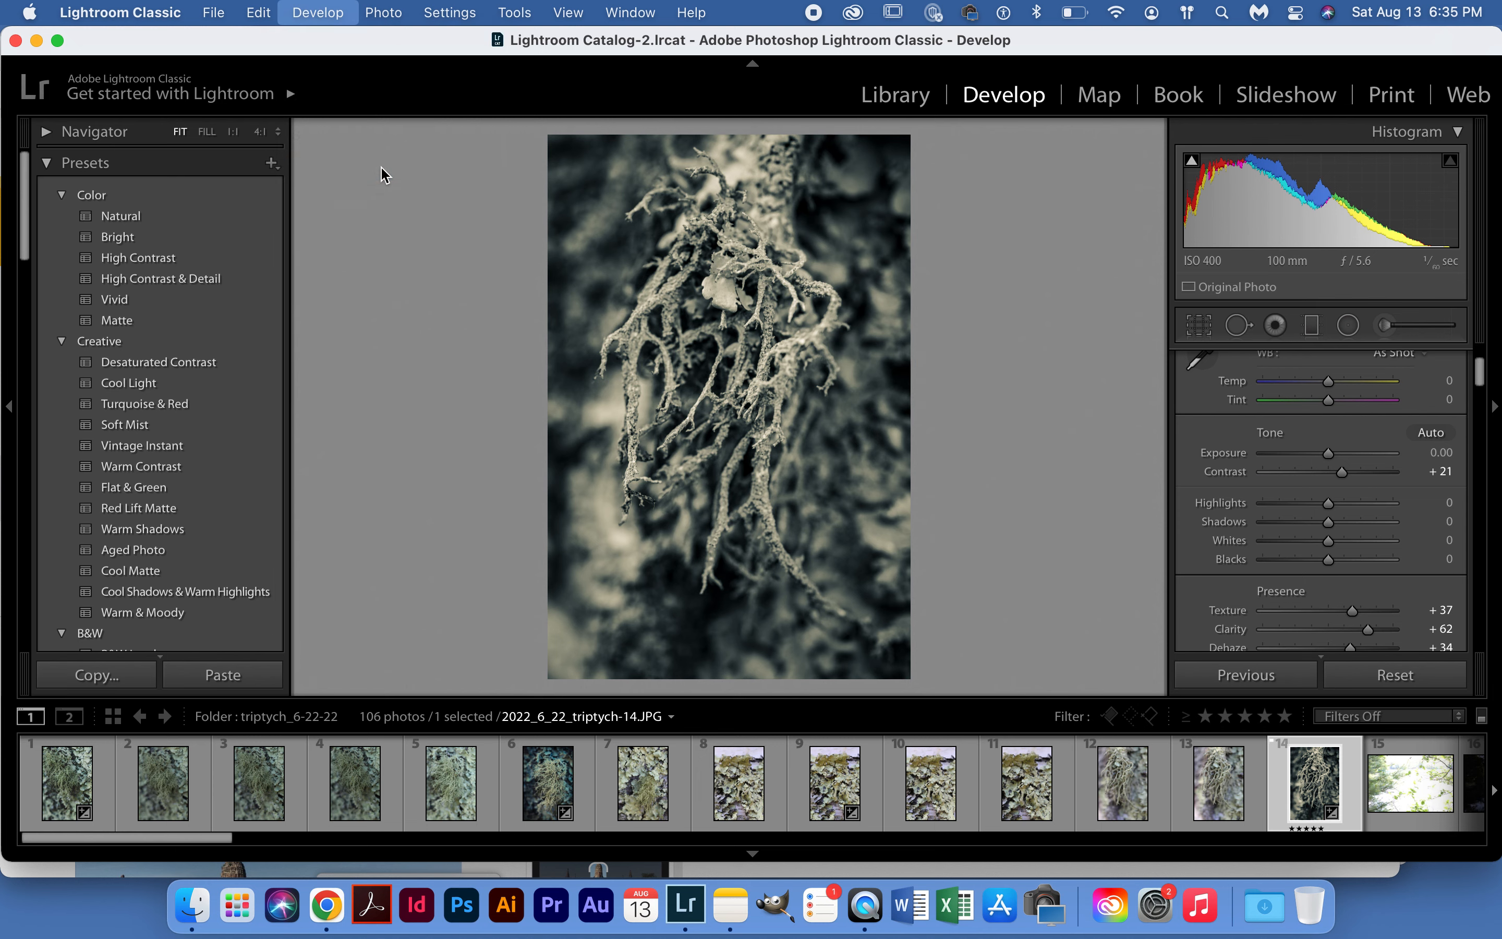
pyautogui.press('Left')
pyautogui.press('Left')
pyautogui.press('Left')
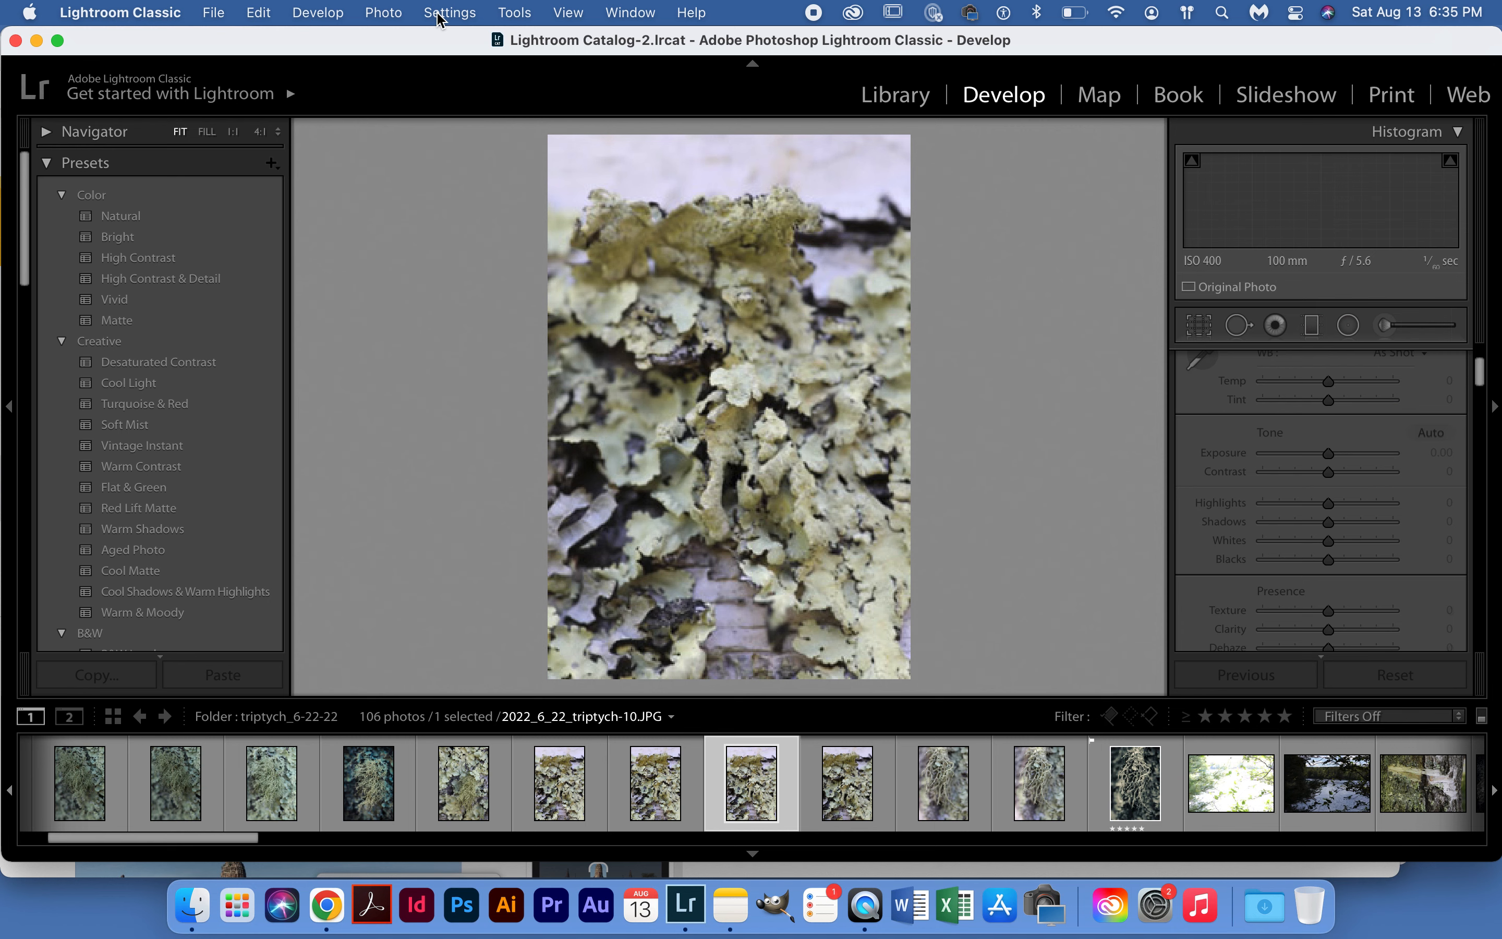
pyautogui.press('Right')
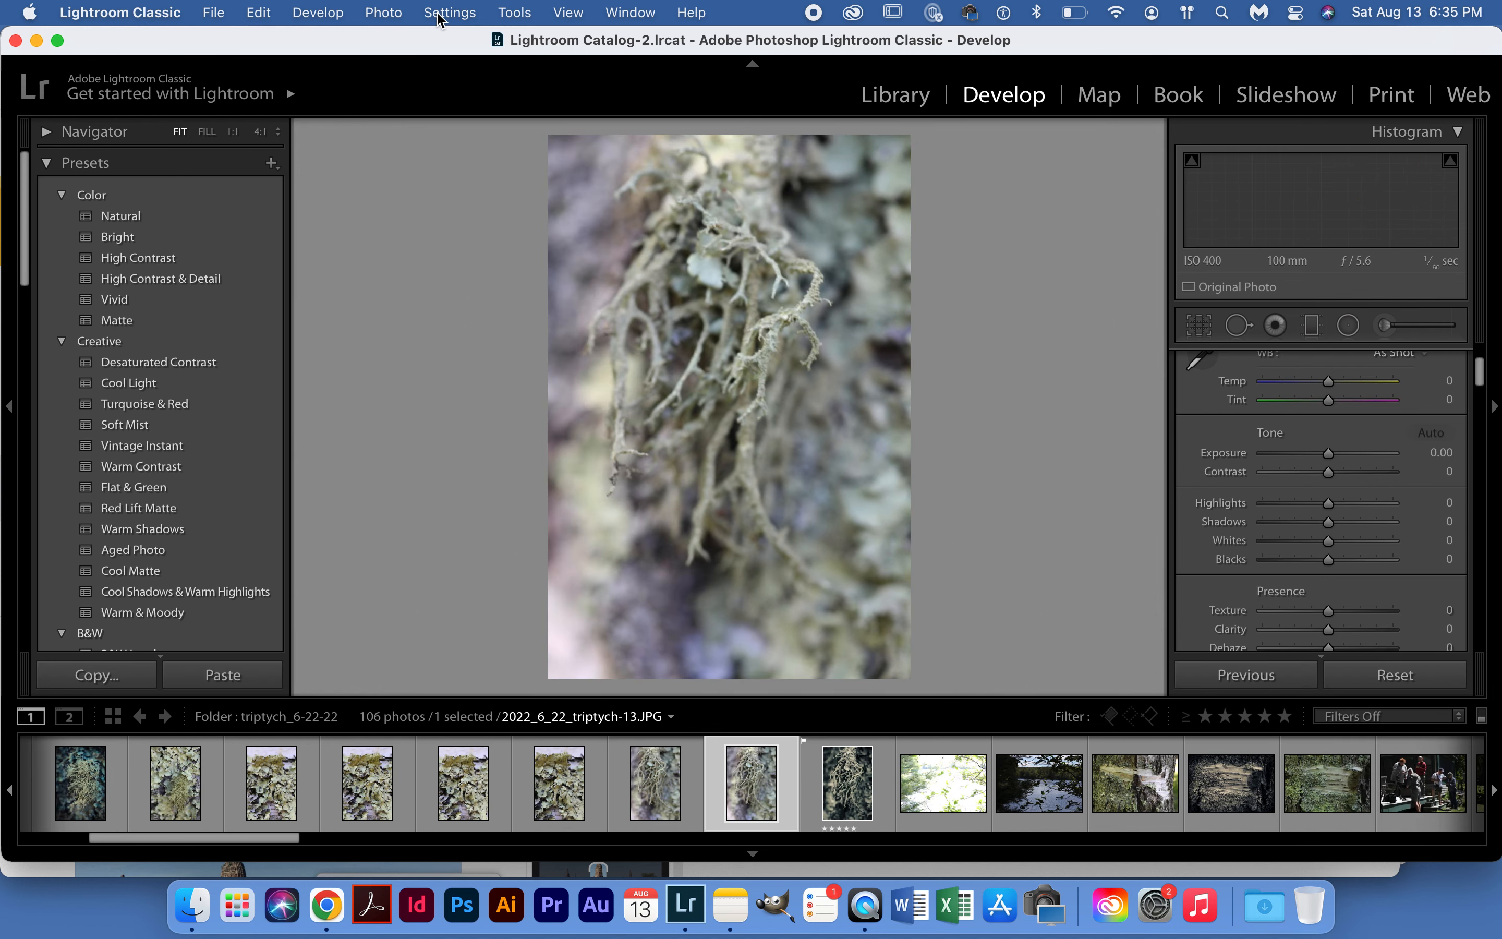
# - Rotate the photo right (CW), and rotate it left (CCW) to restore its upright orientation
pyautogui.click(396, 20)
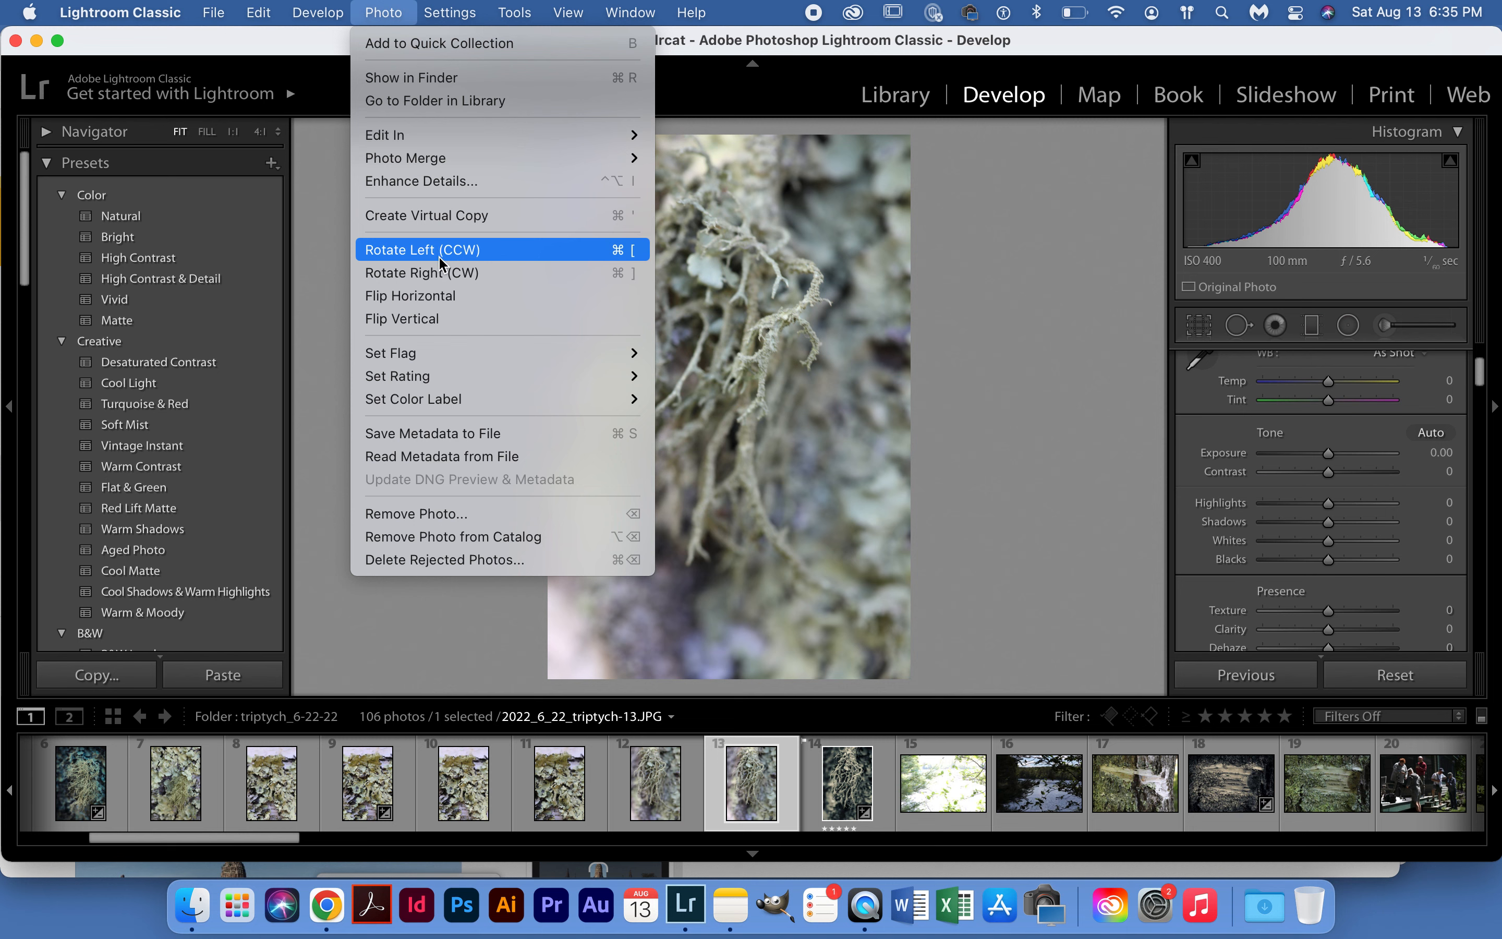
pyautogui.click(441, 273)
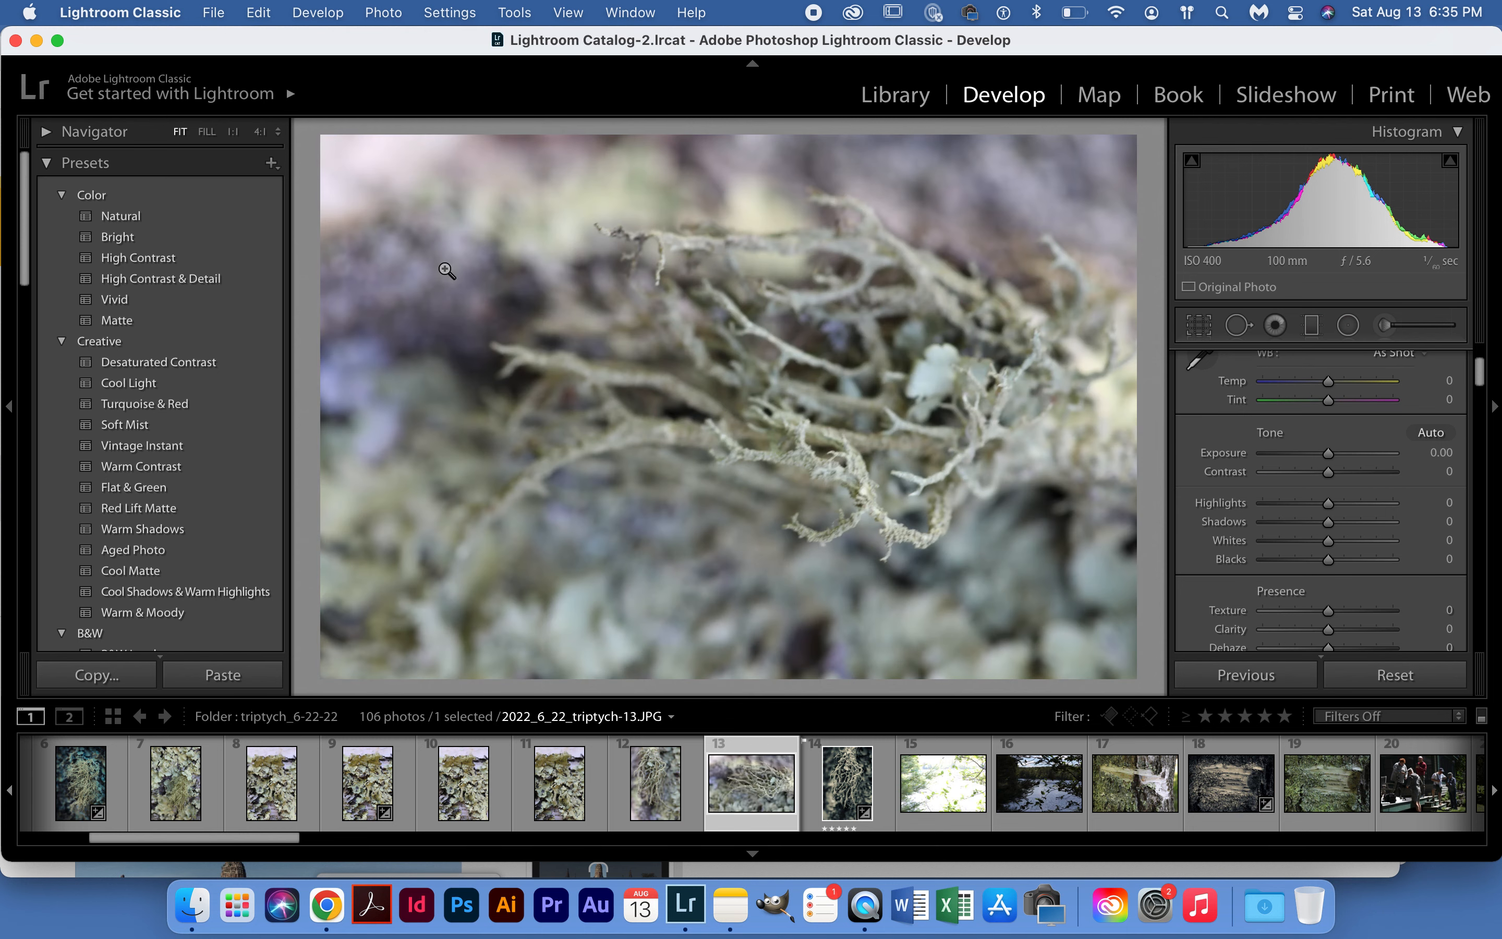
pyautogui.click(397, 13)
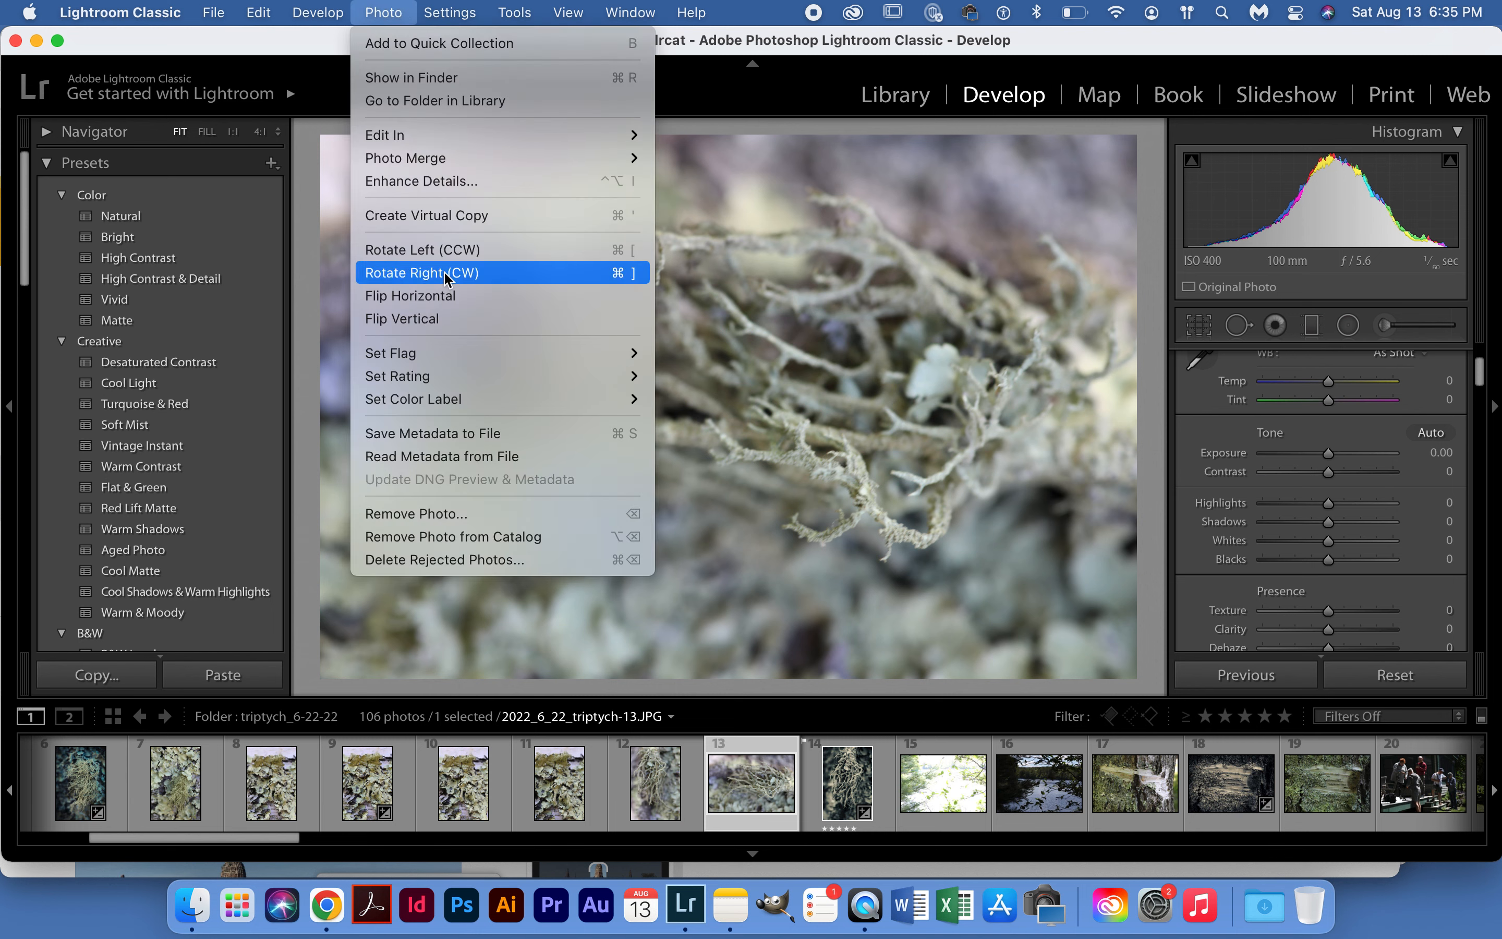
pyautogui.click(440, 250)
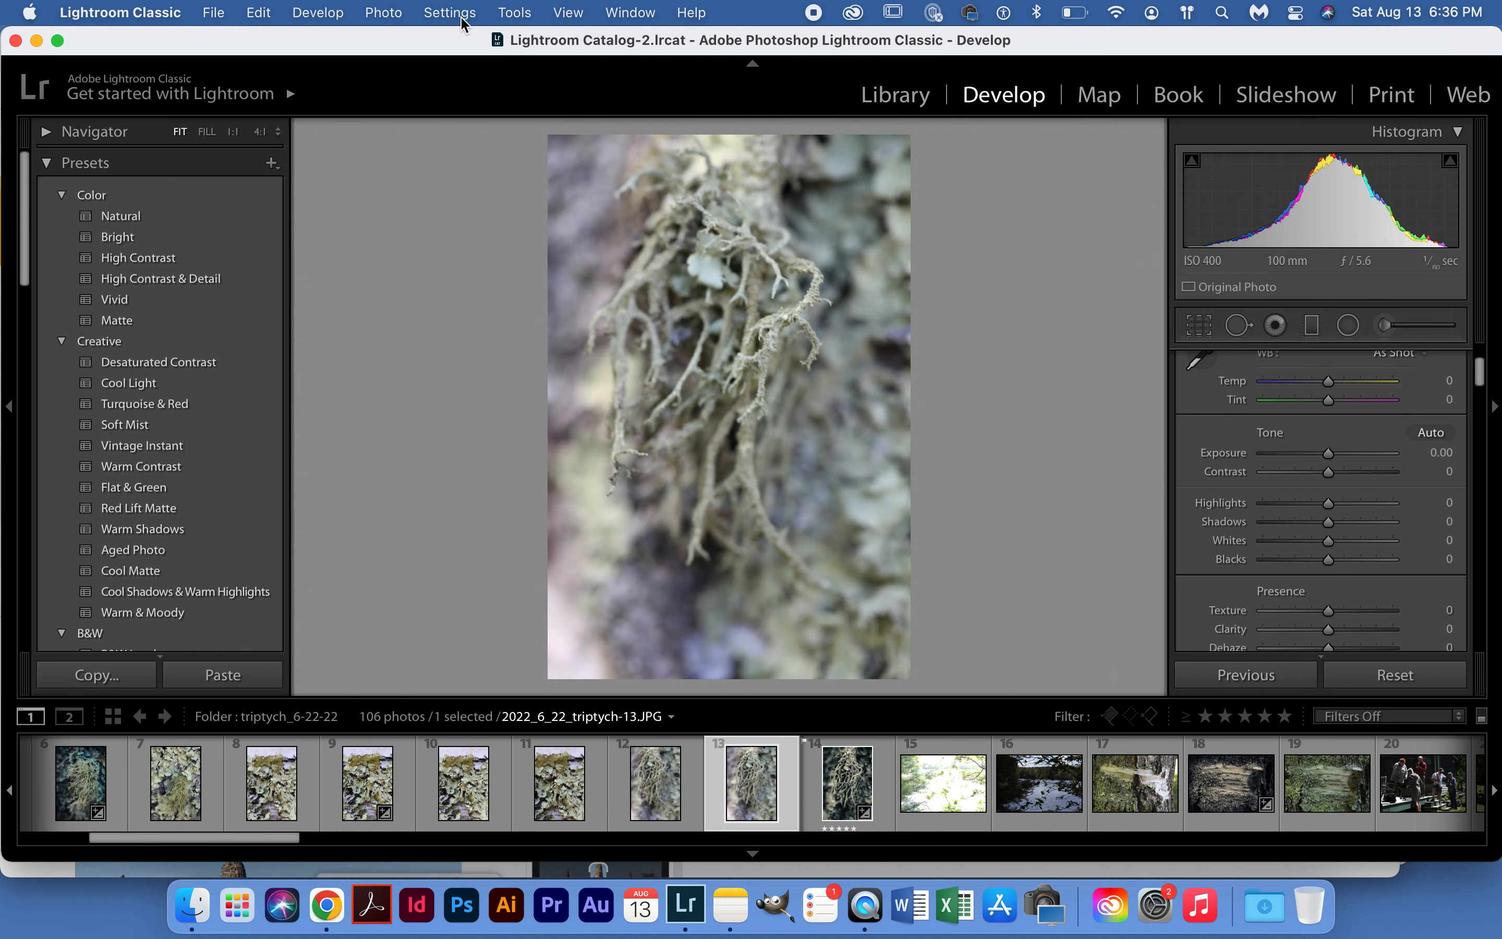
# - Look through the Photo, Settings and Tools commands, including the Tool Overlay options
pyautogui.click(379, 15)
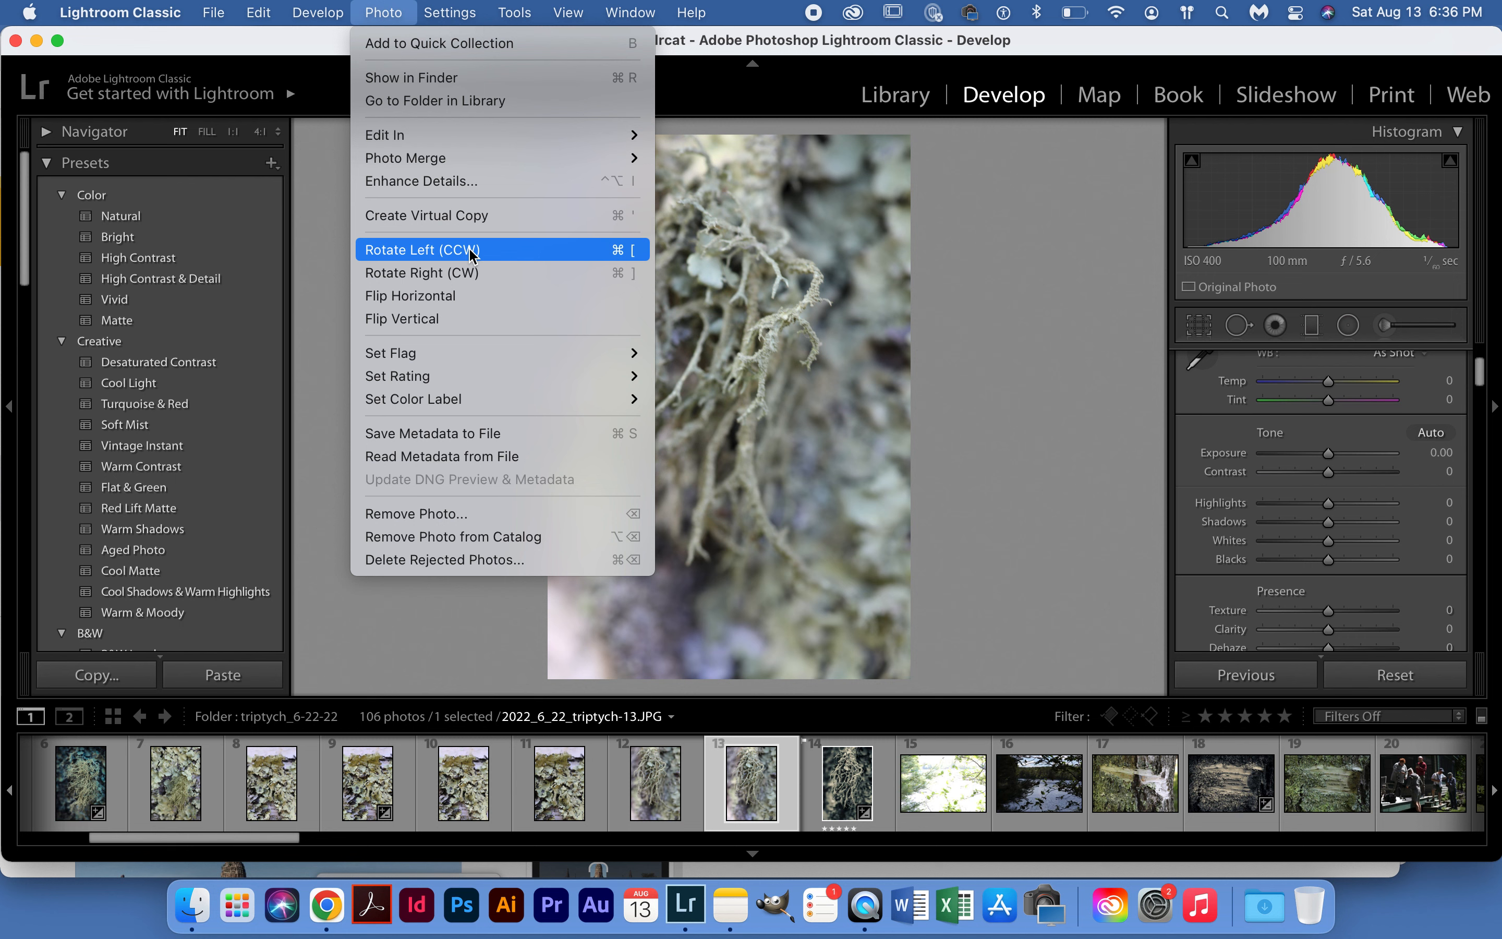
pyautogui.moveTo(460, 12)
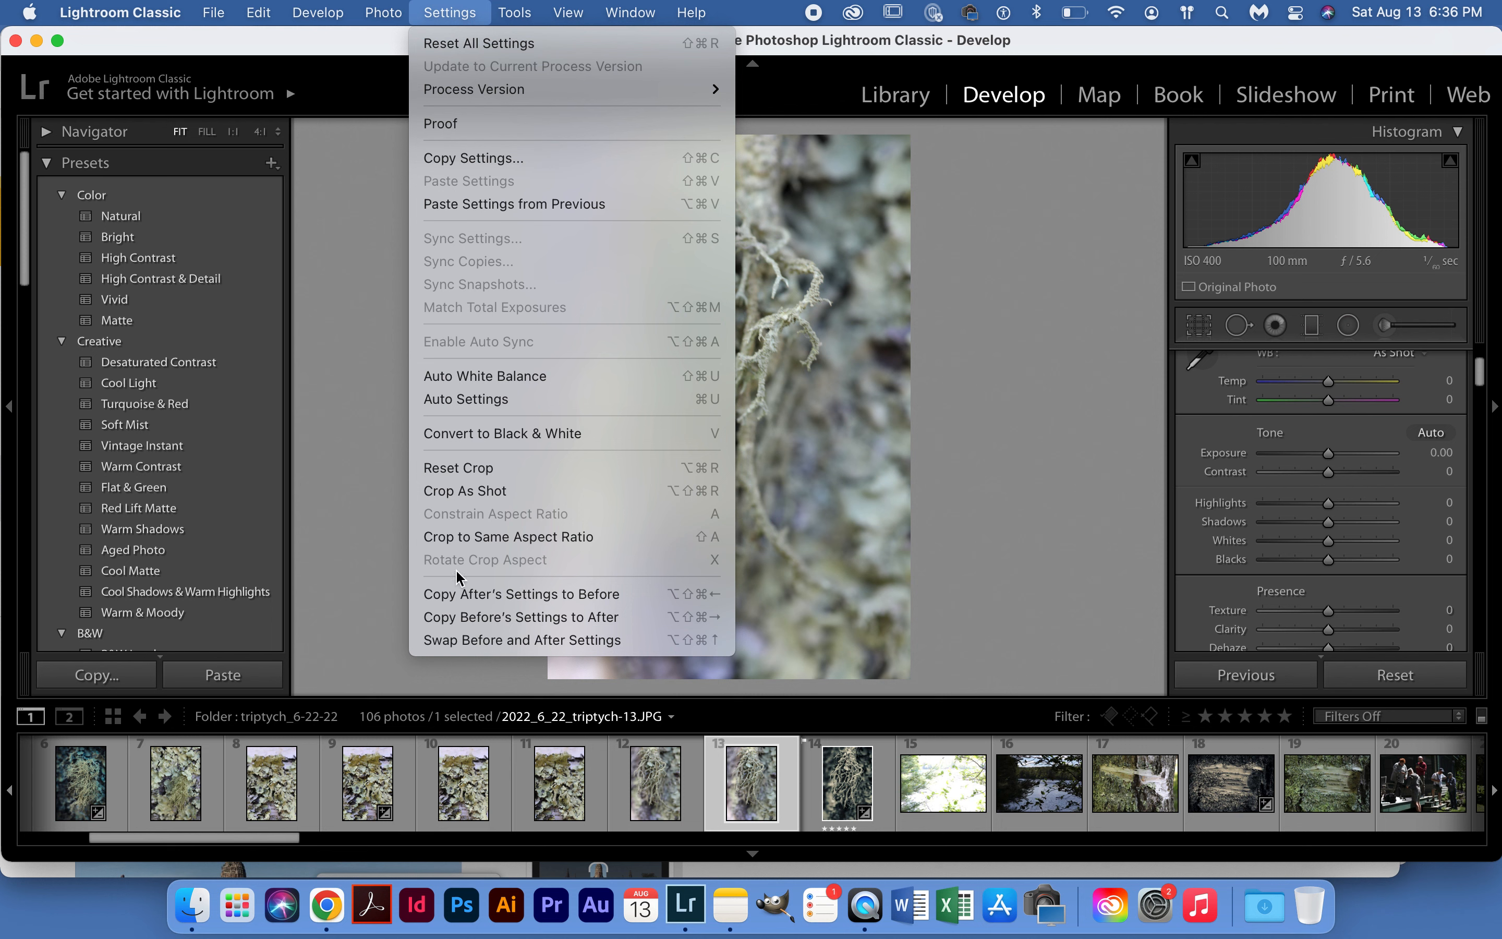
pyautogui.moveTo(519, 13)
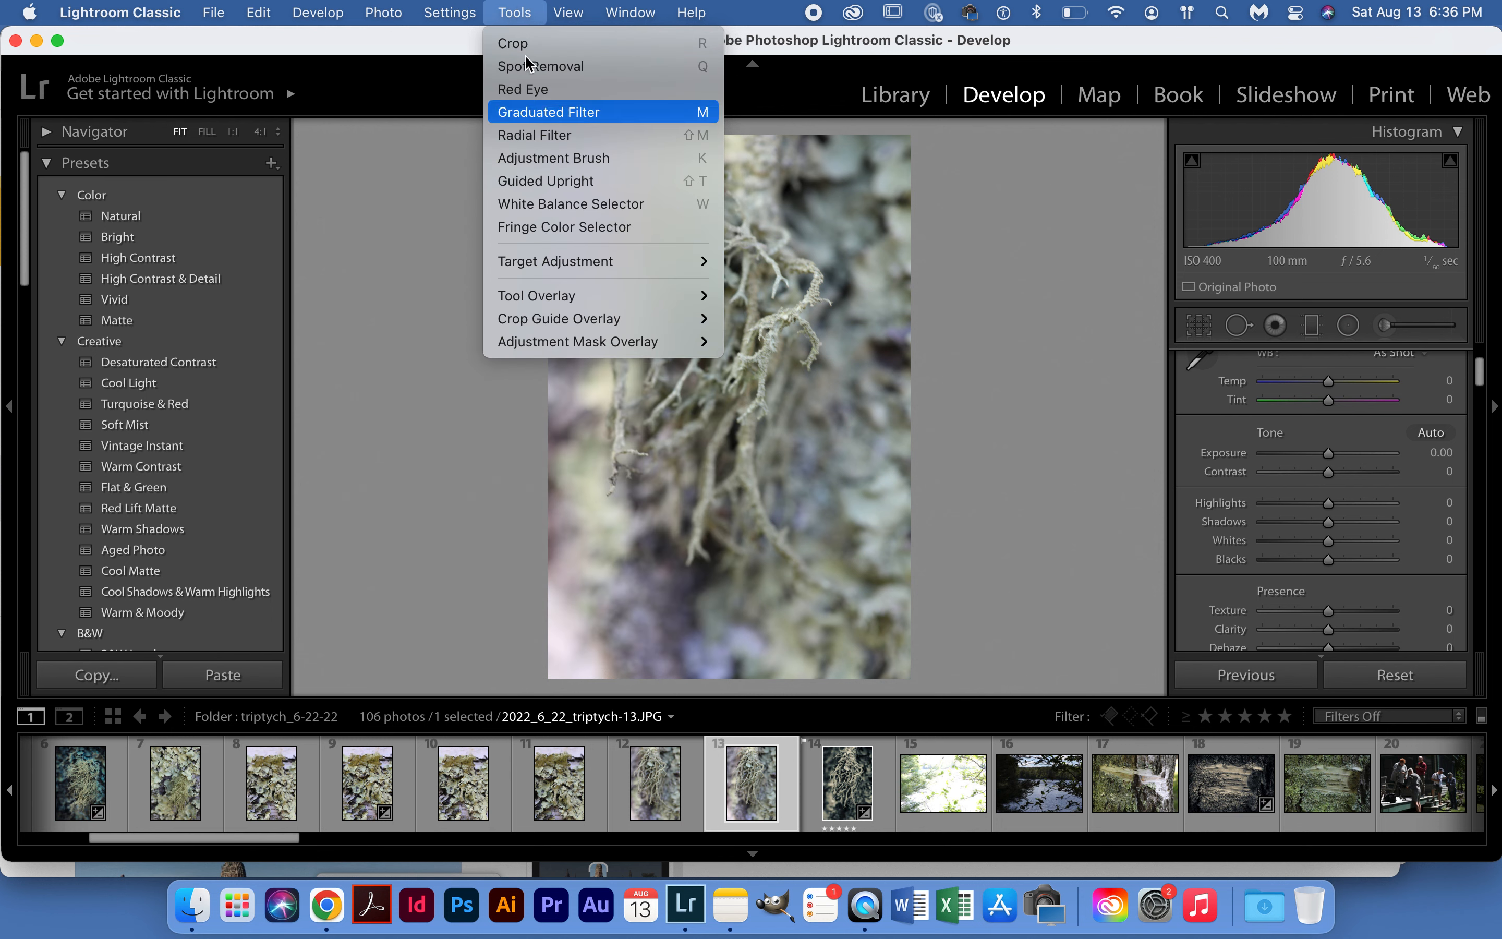
pyautogui.moveTo(550, 264)
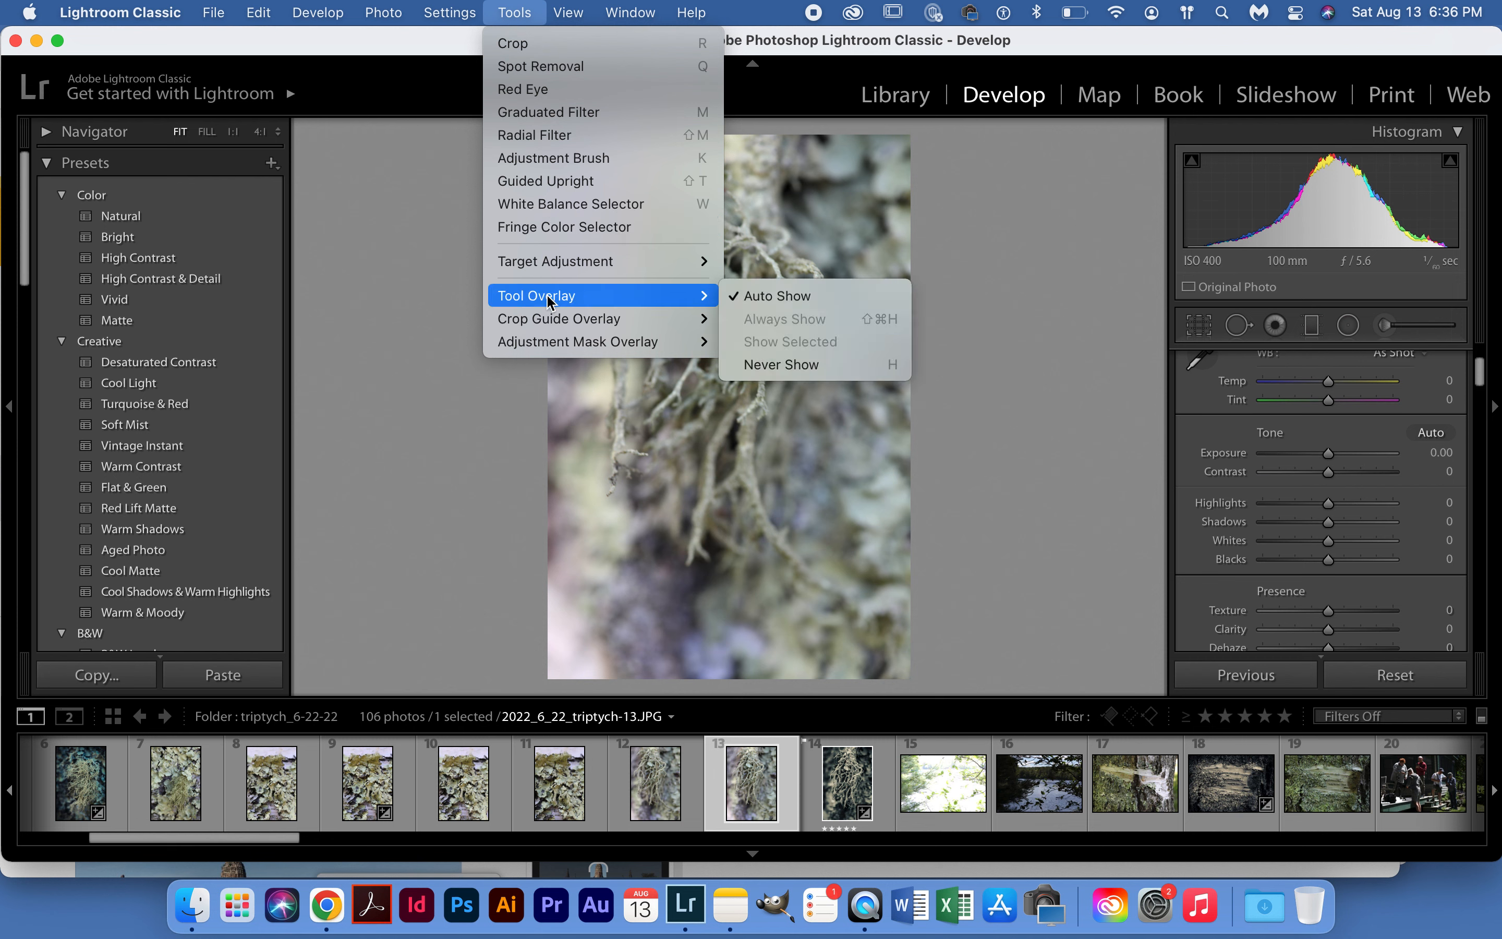
pyautogui.click(1109, 306)
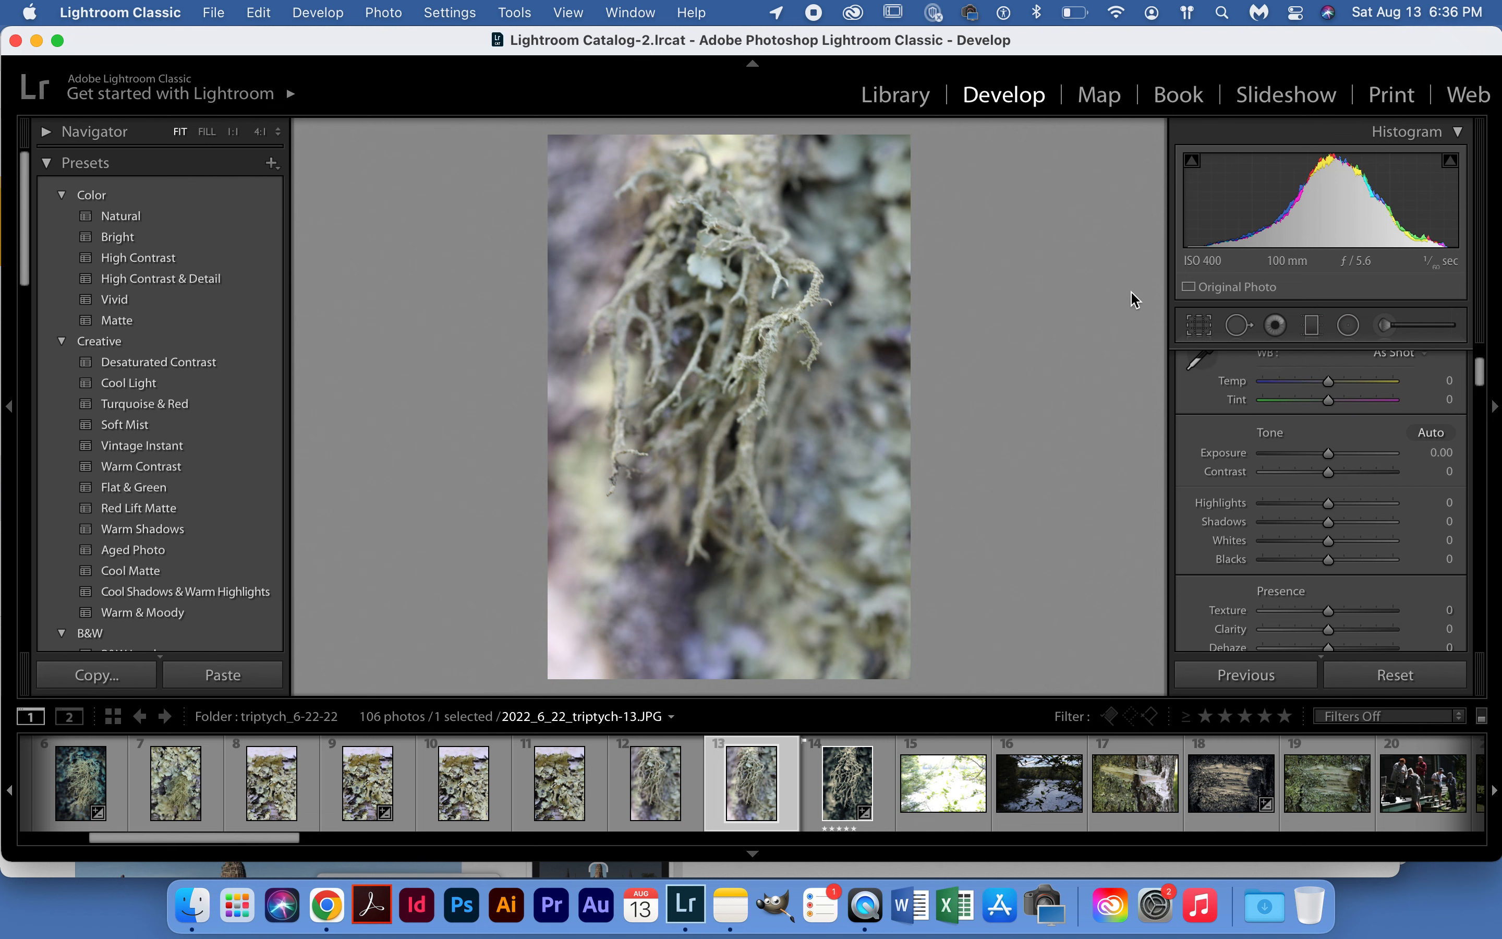
# - Look through the View and Window commands, and return to the photo in Develop
pyautogui.click(574, 14)
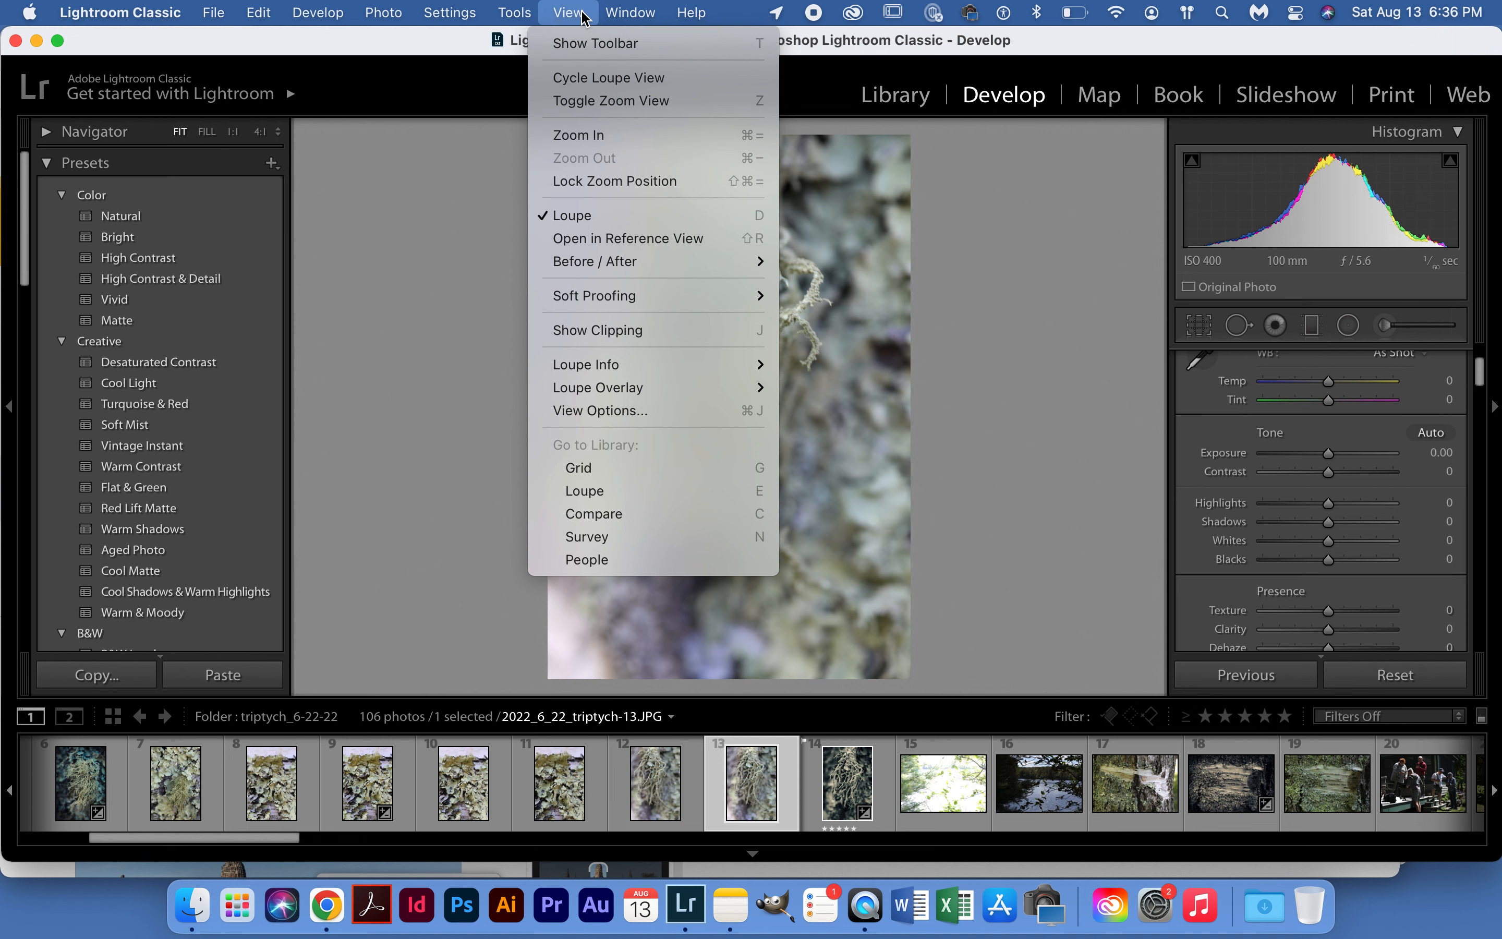
pyautogui.moveTo(620, 6)
pyautogui.click(430, 340)
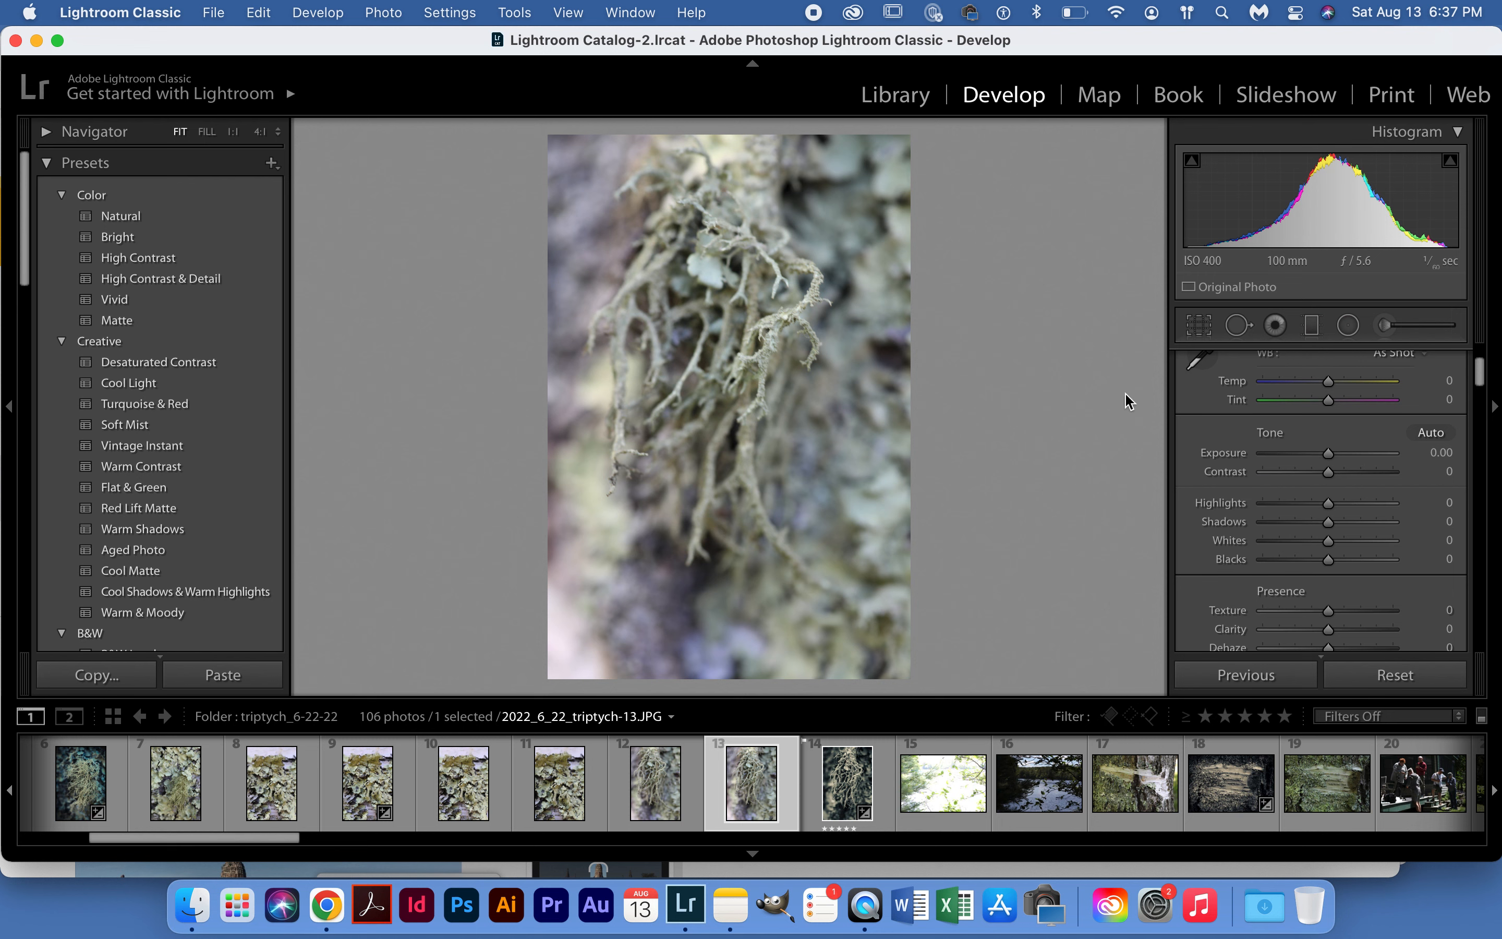